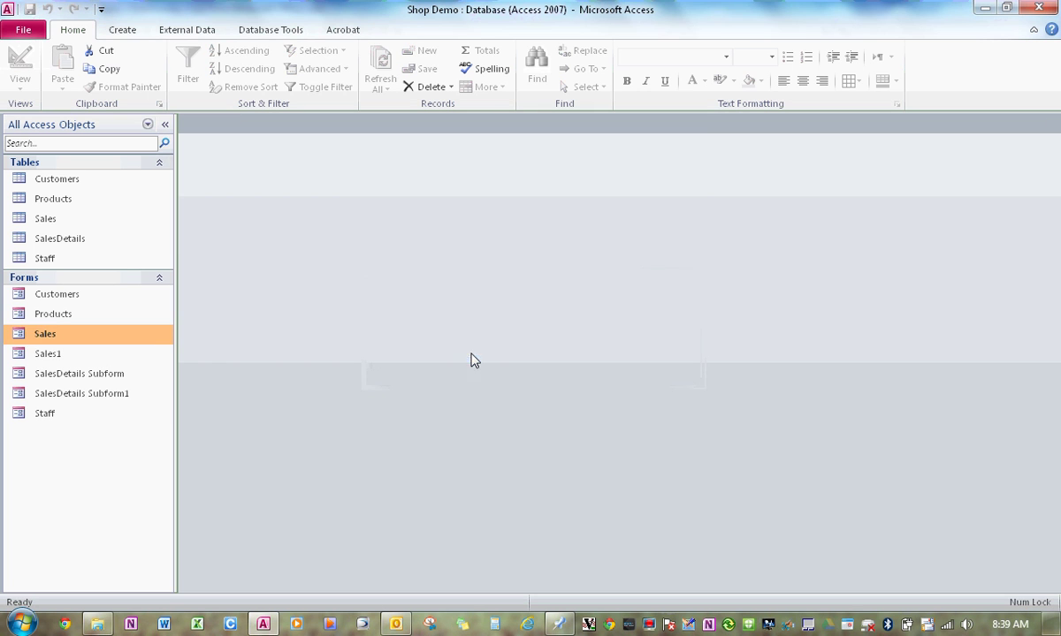
# Open the SalesDetails Subform1 form in Design View and extend its Detail section downward to make room below ProdSalePrice
pyautogui.rightClick(99, 394)
pyautogui.doubleClick(67, 400)
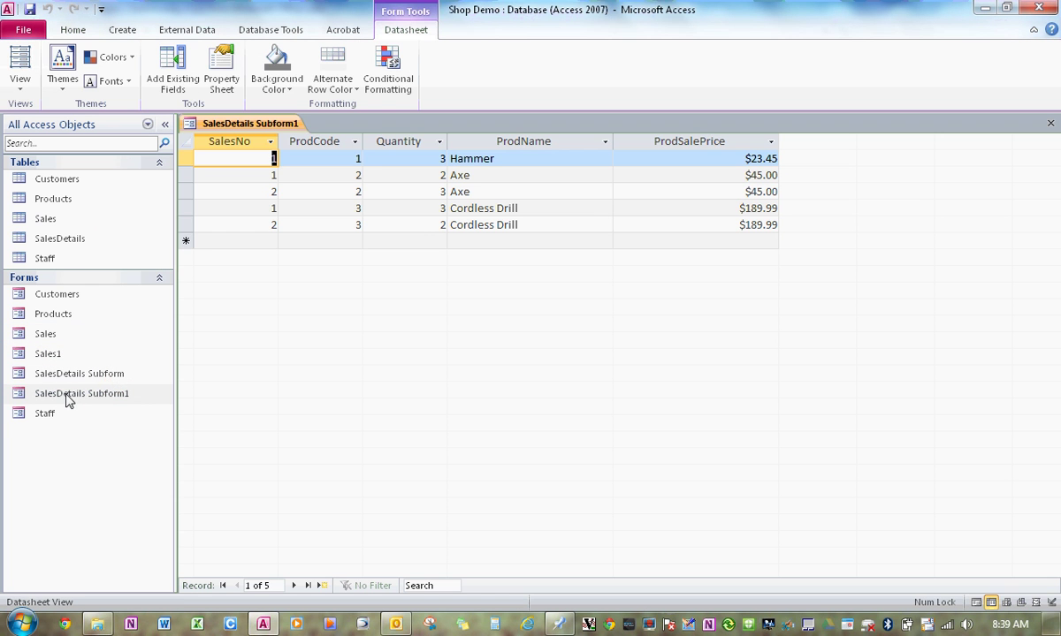
pyautogui.click(21, 92)
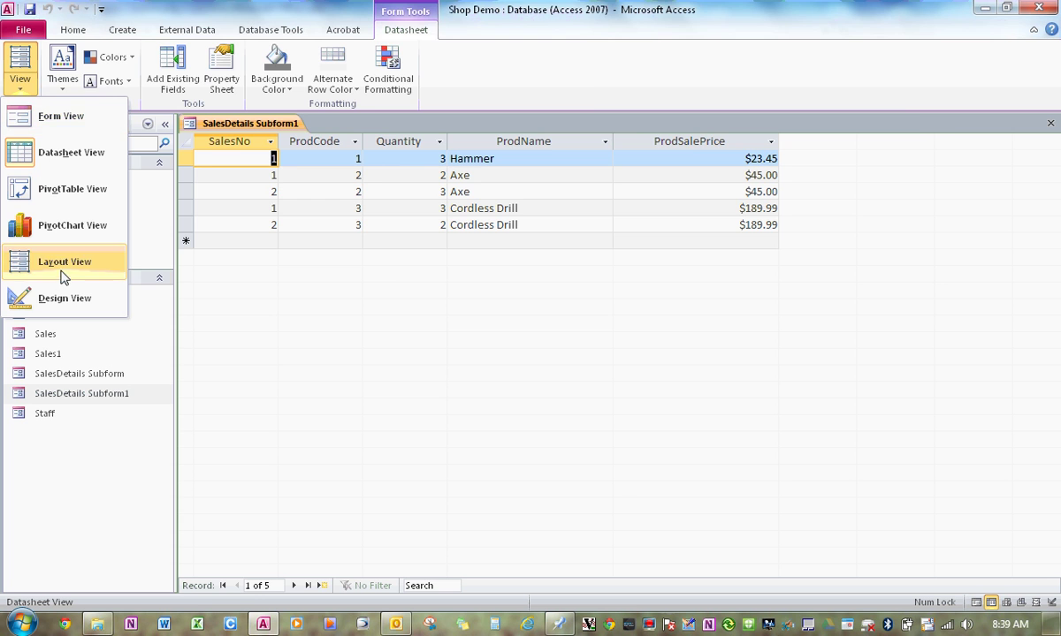
pyautogui.click(84, 300)
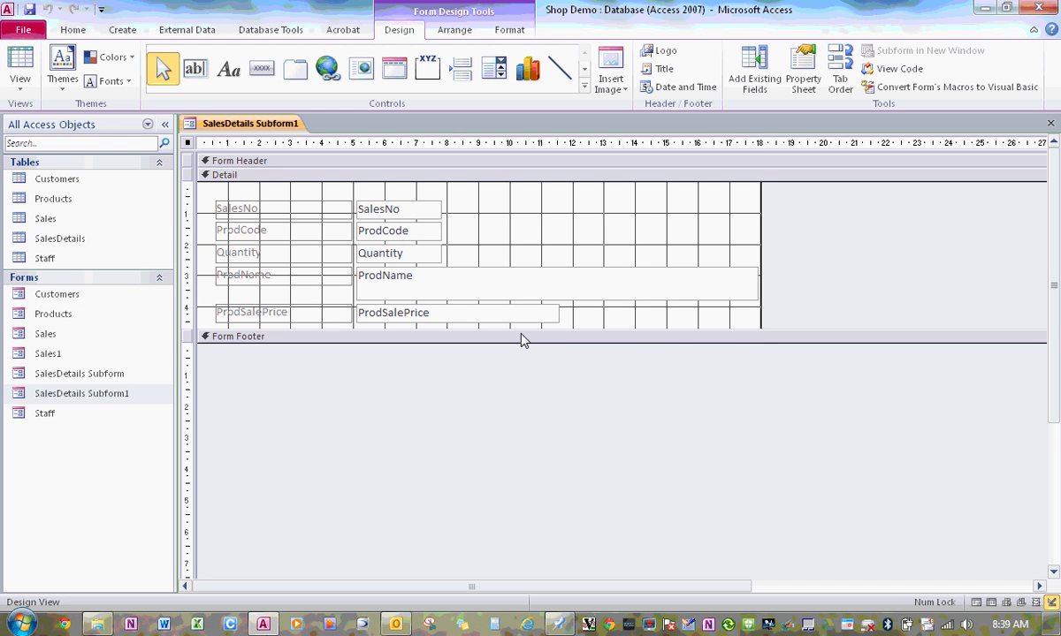
pyautogui.moveTo(521, 335); pyautogui.dragTo(521, 395)
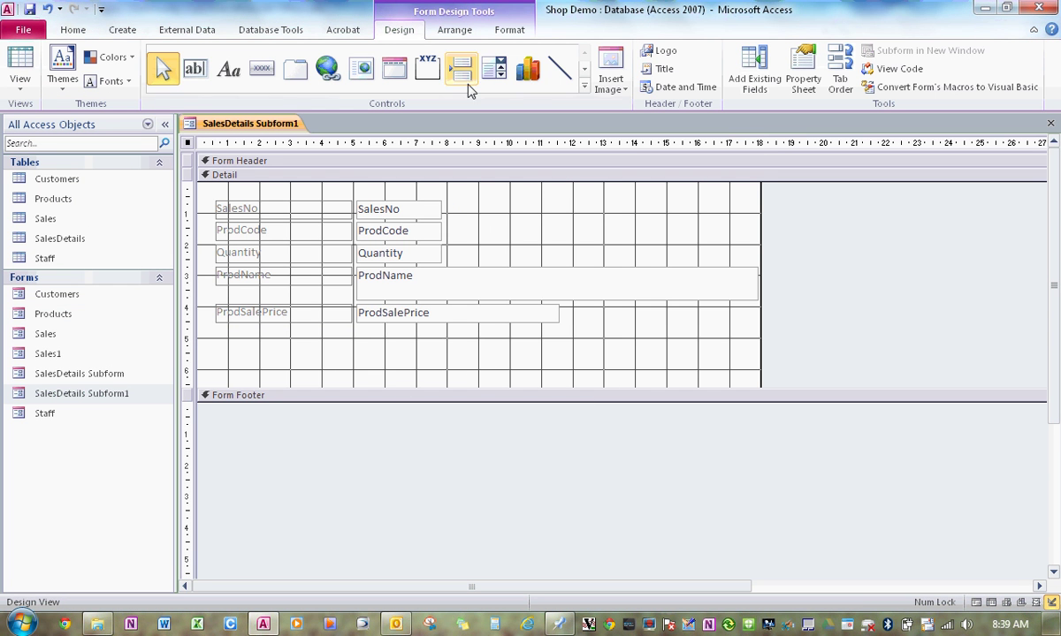
# Add a combo box below the ProdSalePrice field that looks up its values from the Products table
pyautogui.click(495, 69)
pyautogui.moveTo(475, 342); pyautogui.dragTo(605, 364)
pyautogui.click(618, 367)
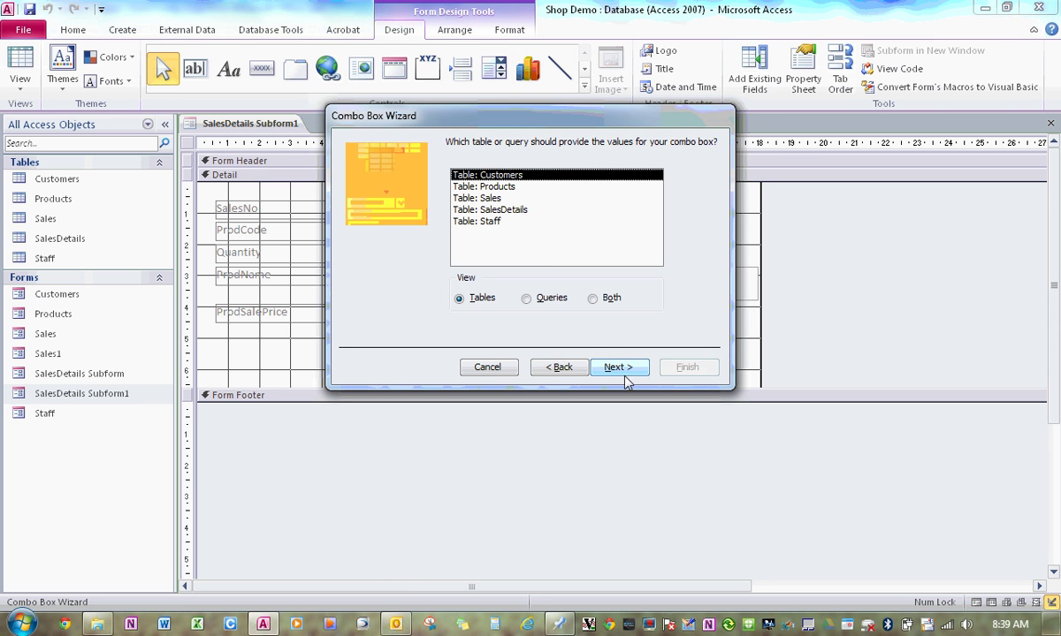
pyautogui.click(521, 187)
pyautogui.click(618, 367)
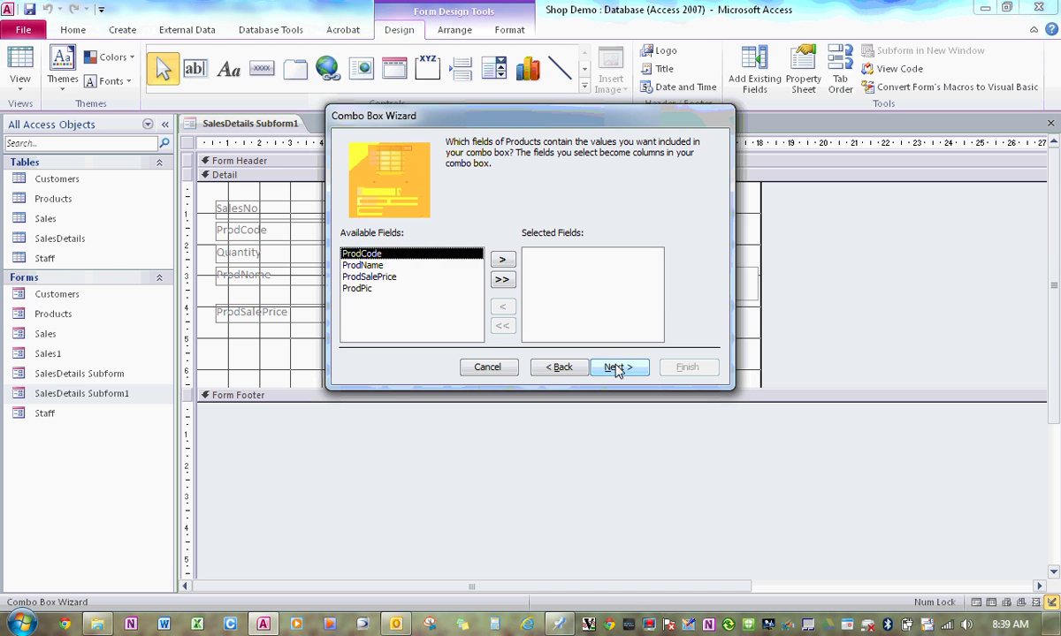
# Include the ProdName field in the combo box and sort its items by ProdName in ascending order
pyautogui.doubleClick(361, 265)
pyautogui.click(618, 367)
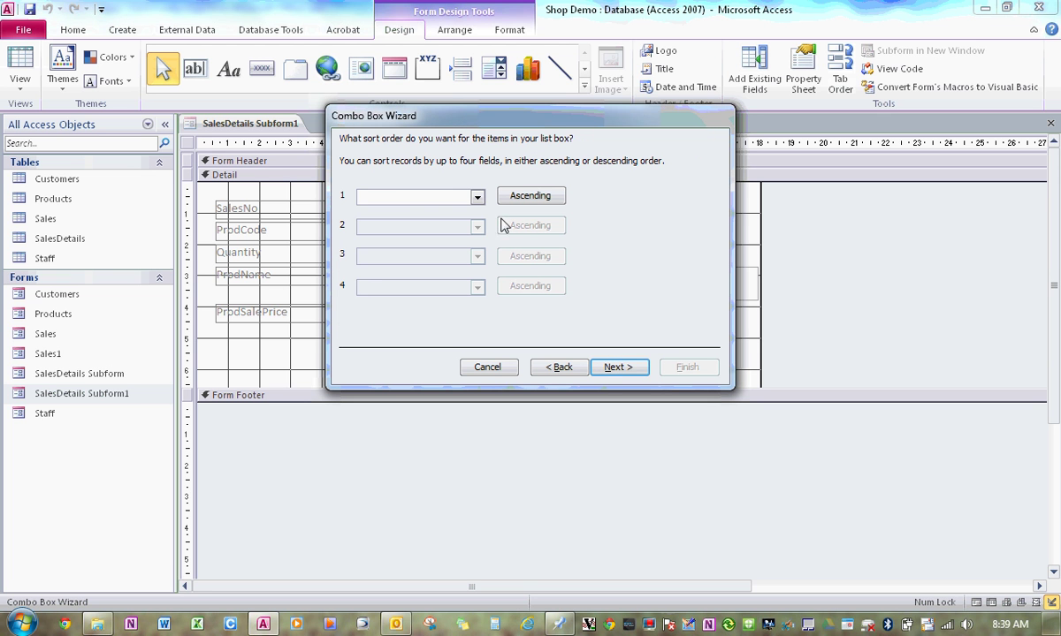
pyautogui.click(477, 196)
pyautogui.click(459, 238)
pyautogui.click(618, 366)
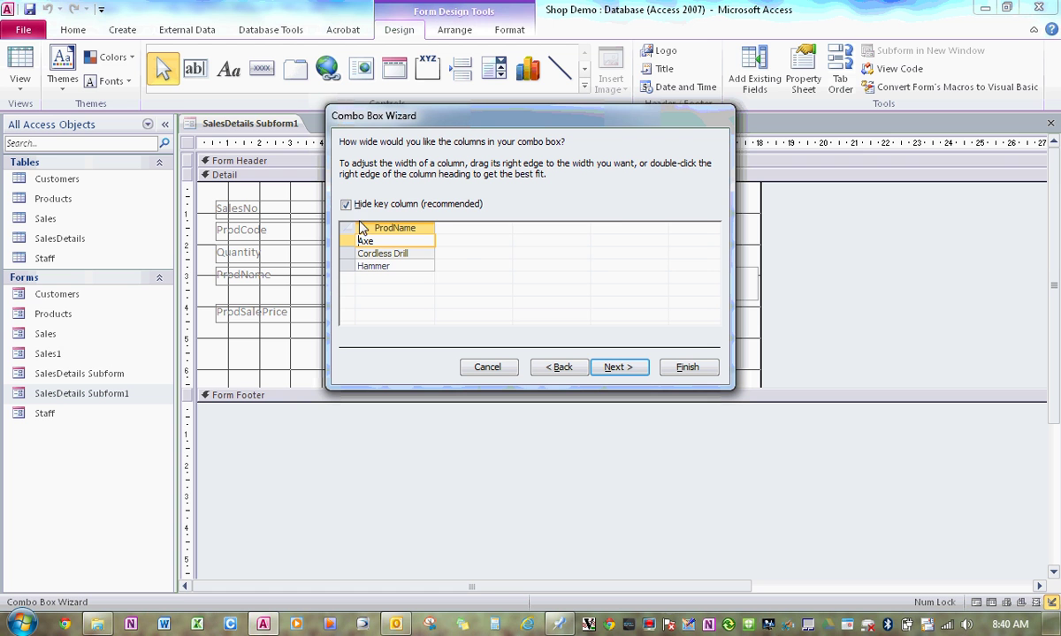
# Keep the combo box's key column hidden, store its value in the ProdCode field and finish the wizard with the default label
pyautogui.click(345, 204)
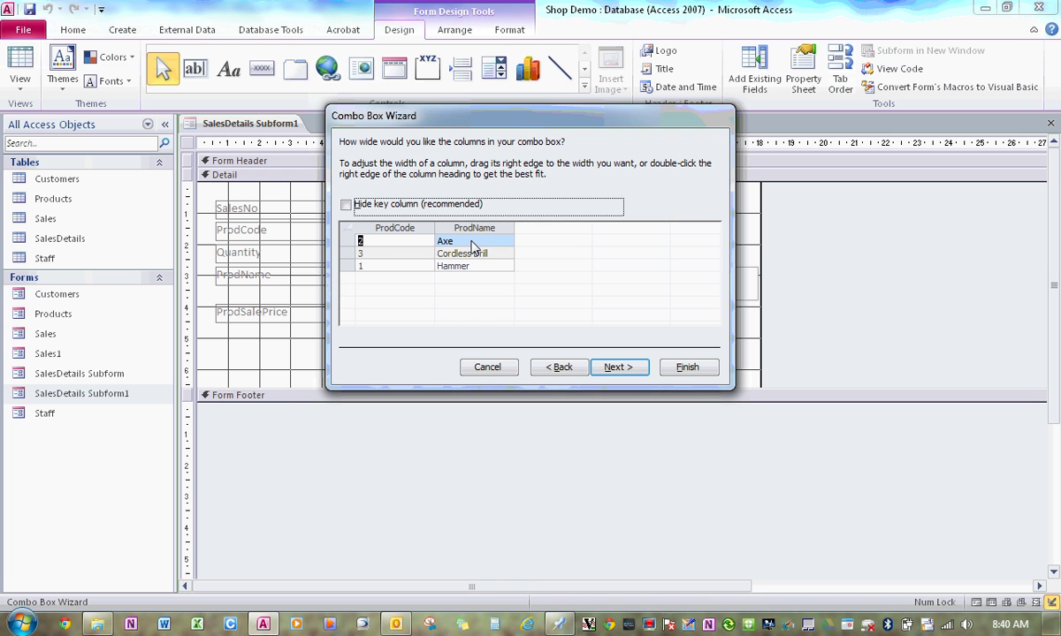
pyautogui.click(346, 205)
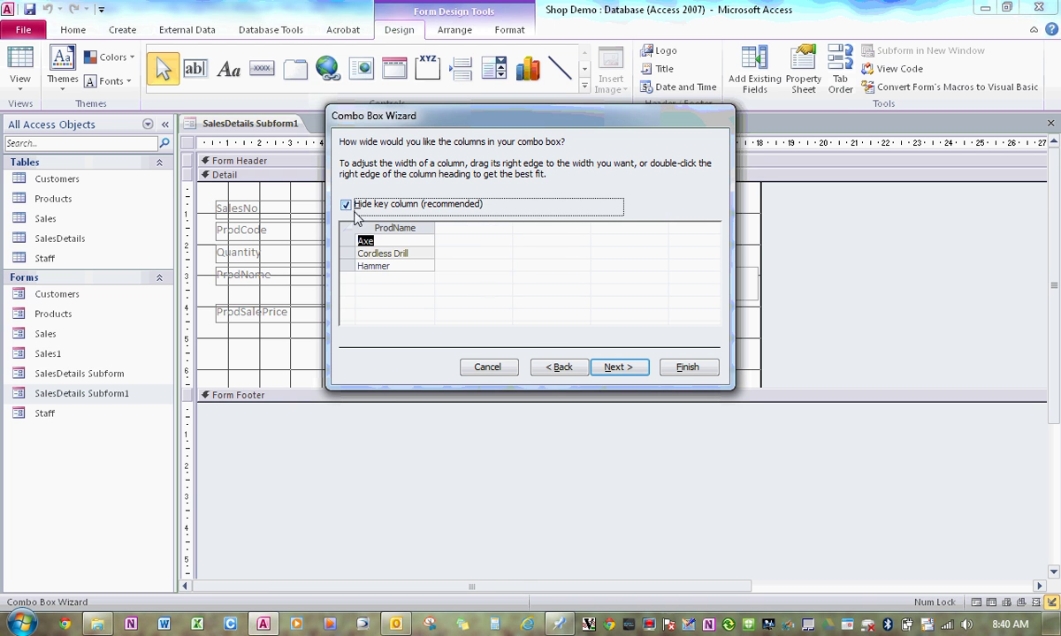
pyautogui.click(616, 367)
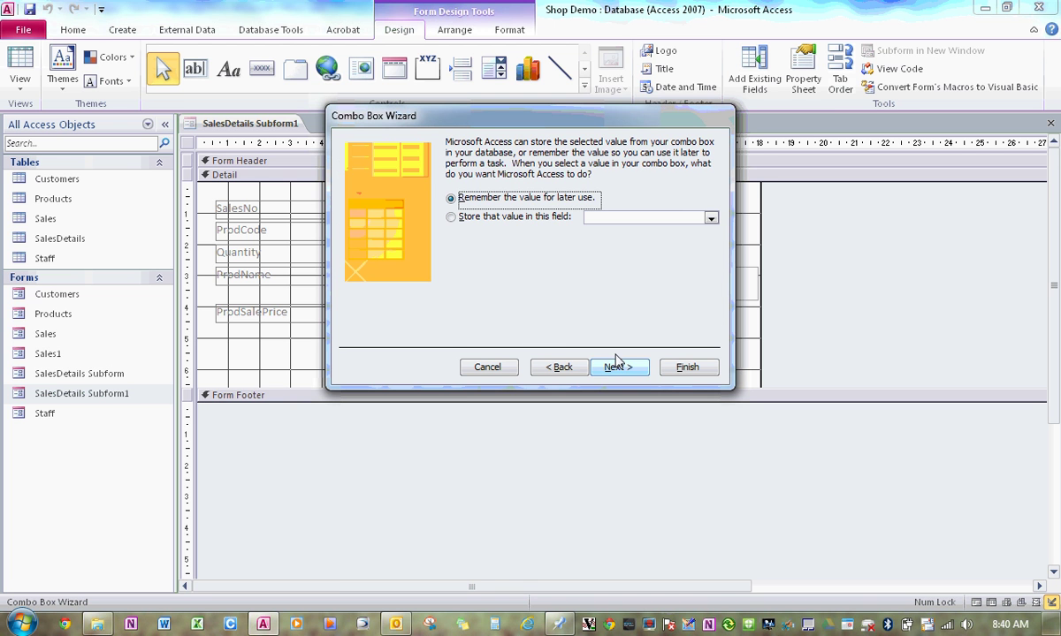
pyautogui.click(711, 218)
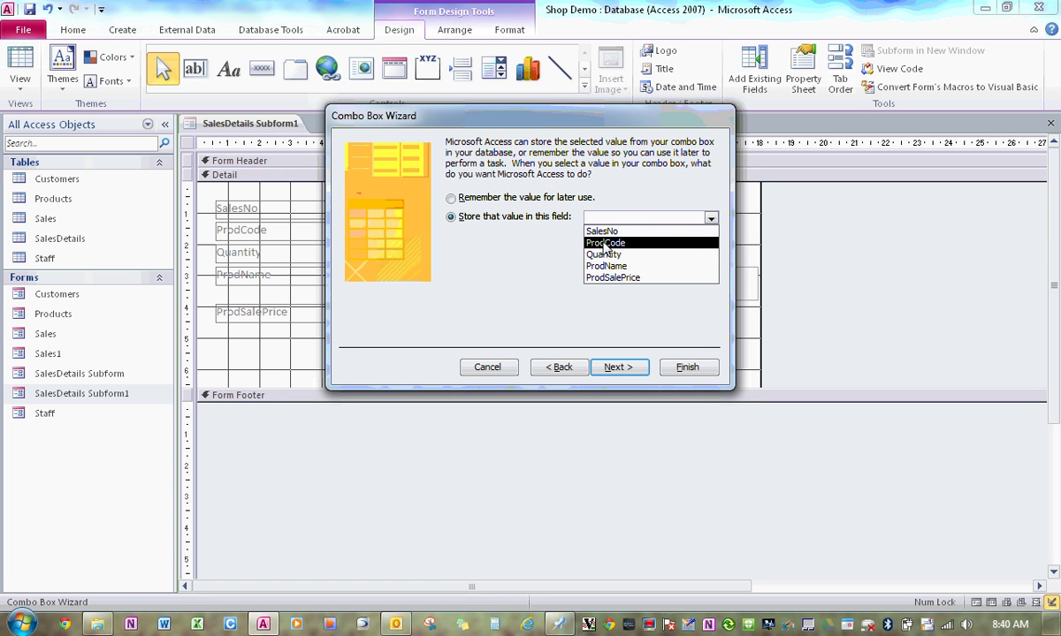
pyautogui.click(605, 244)
pyautogui.click(619, 368)
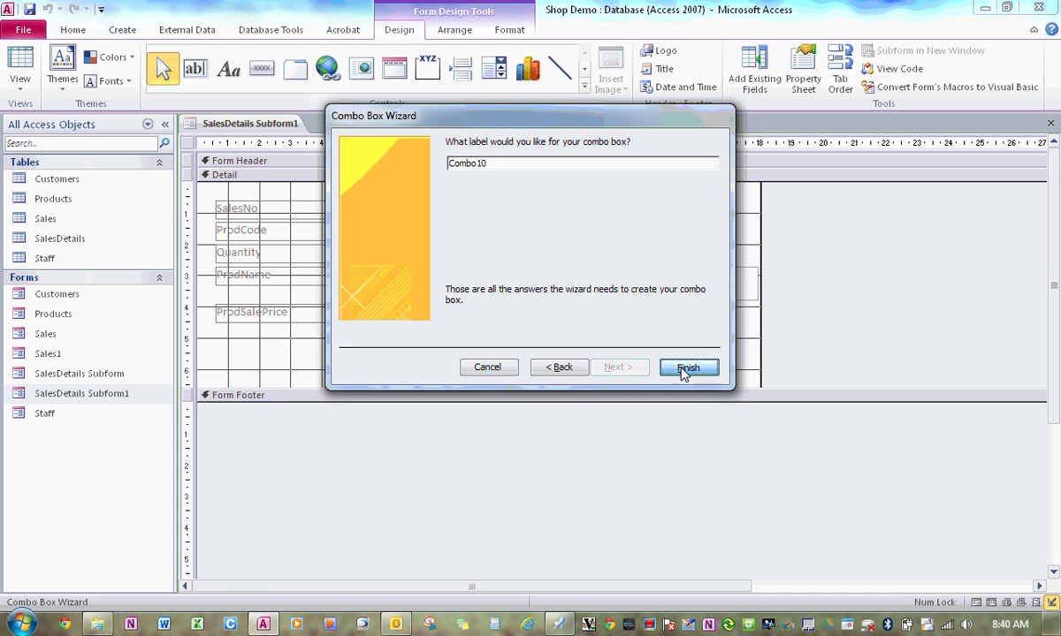
pyautogui.click(686, 368)
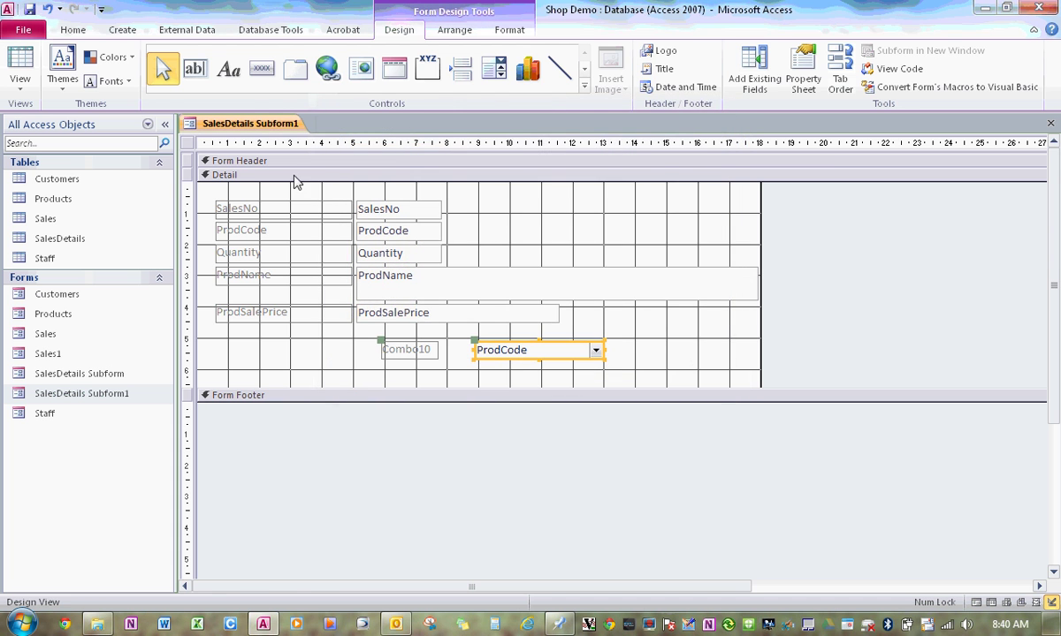
# Check the combo box's product list for the last record in Datasheet View and return to Design View
pyautogui.click(20, 57)
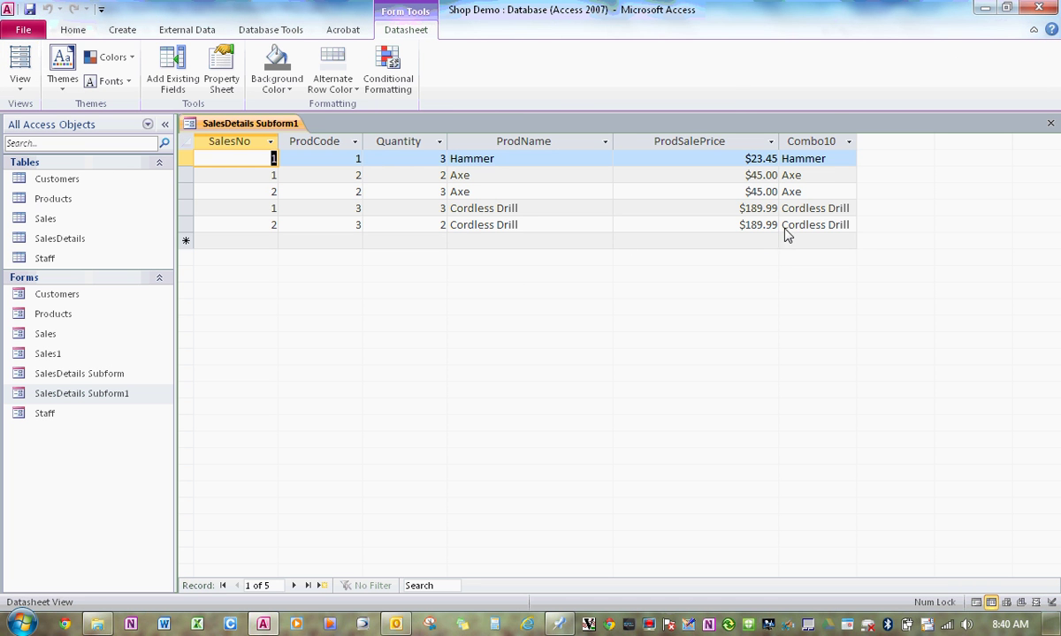
pyautogui.click(849, 225)
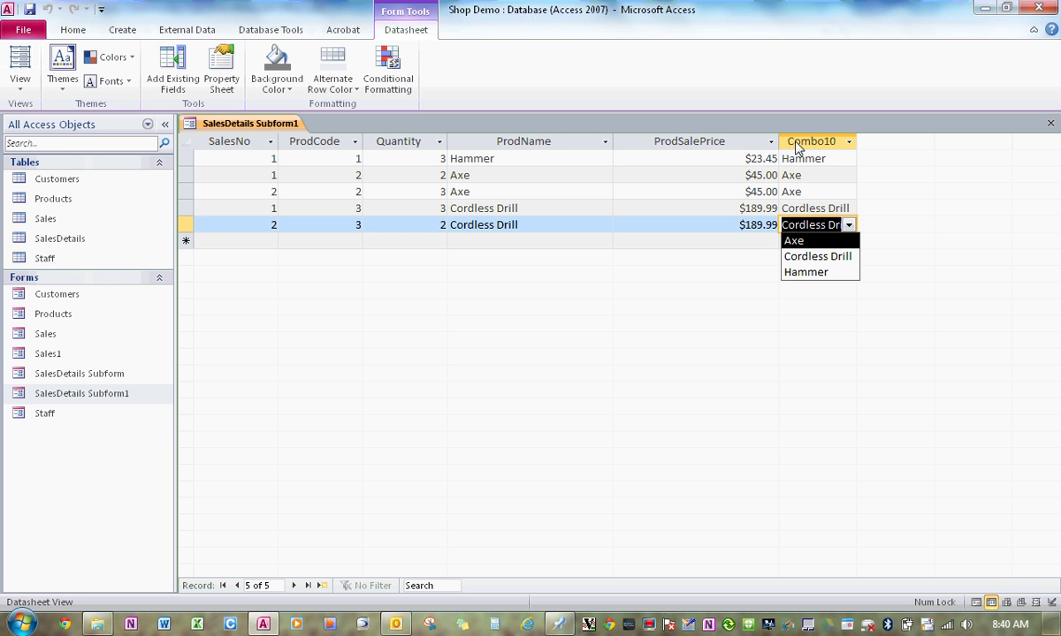
pyautogui.click(19, 69)
pyautogui.click(65, 296)
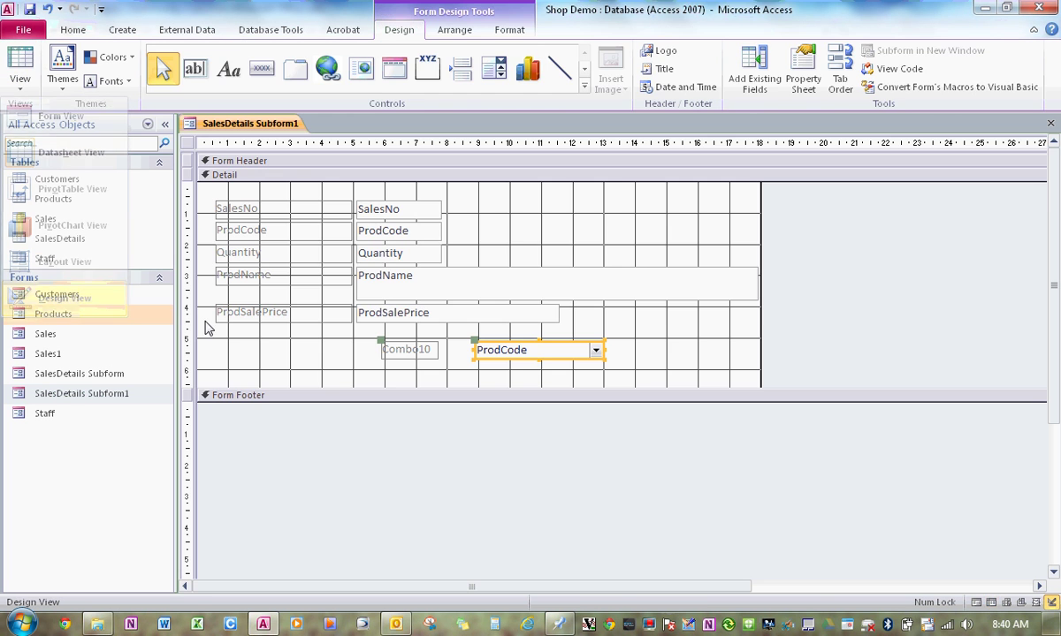
# Rename the combo box's label as Product and show the form in Datasheet View
pyautogui.click(418, 351)
pyautogui.press('F2')
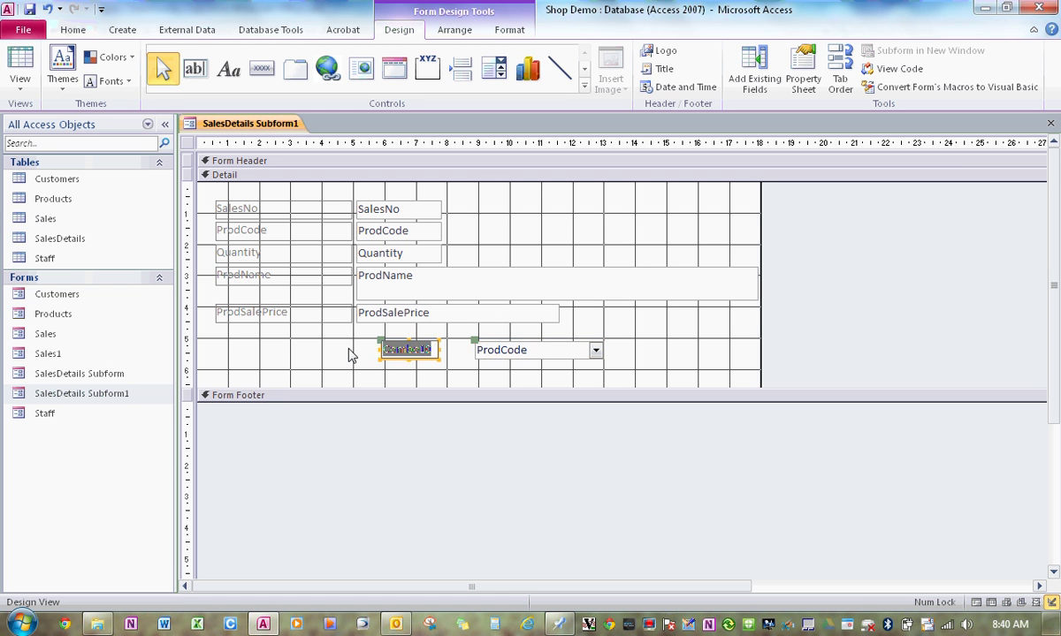
pyautogui.write('Prod')
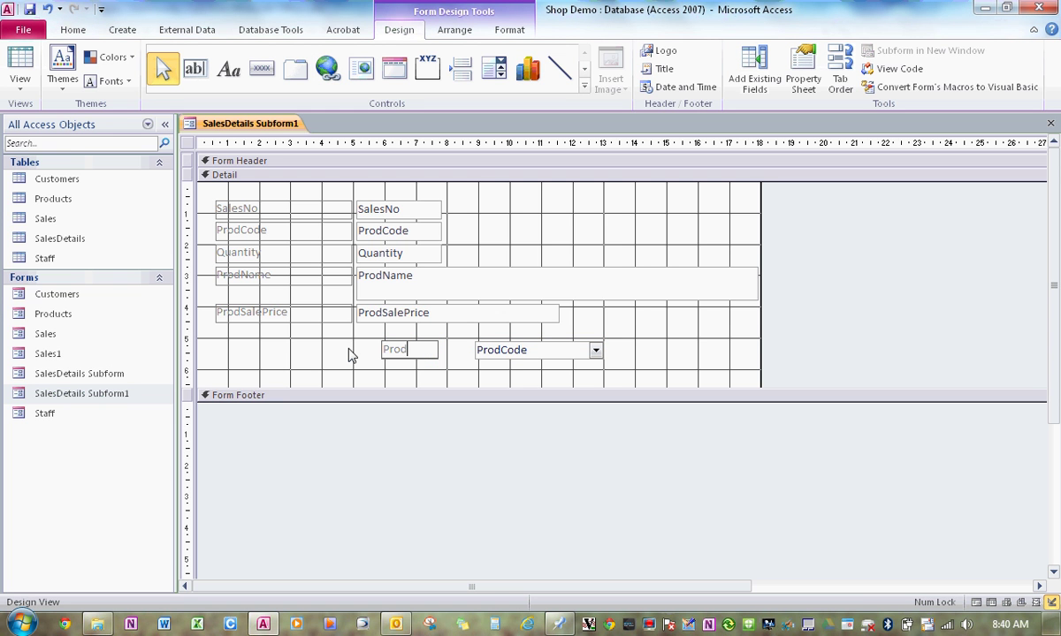
pyautogui.write('uct')
pyautogui.click(327, 355)
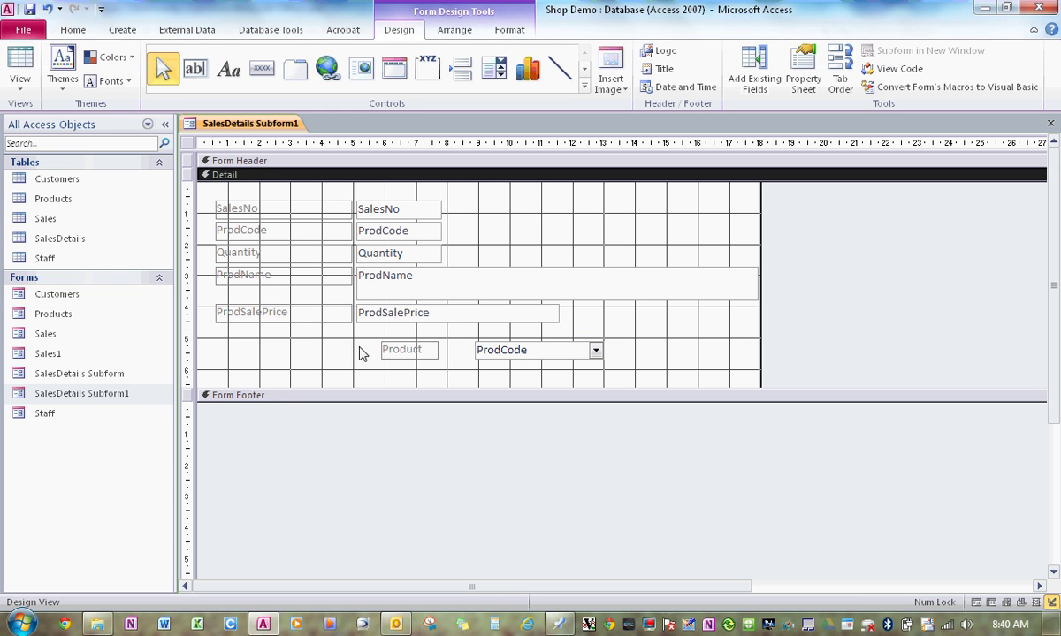
pyautogui.click(20, 64)
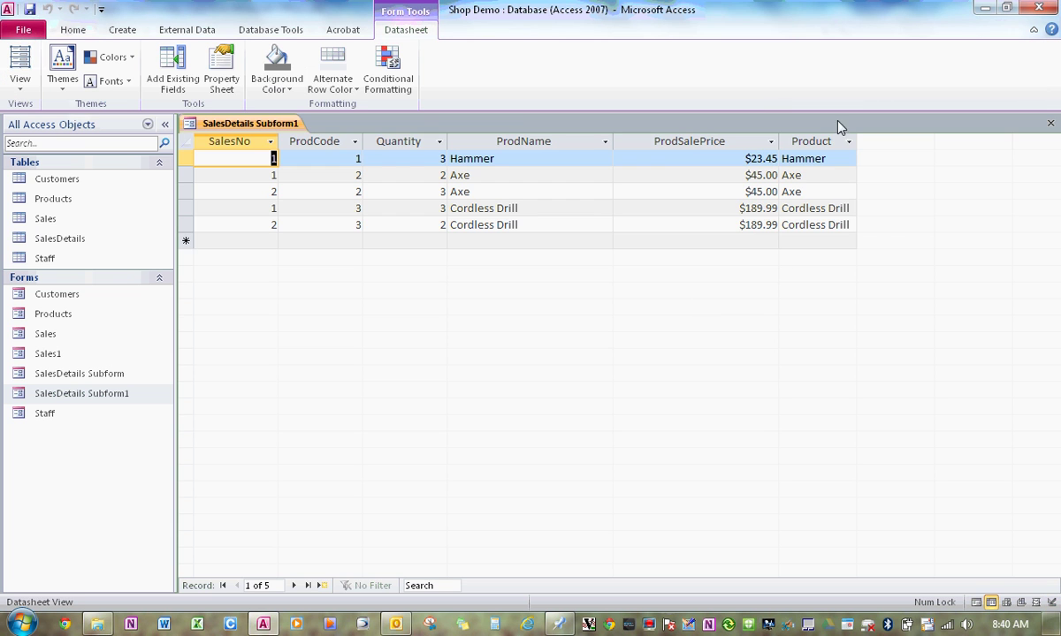
# In Design View, extend the Detail section further and add a text box about 4.8 cm wide below the Product combo box
pyautogui.click(20, 86)
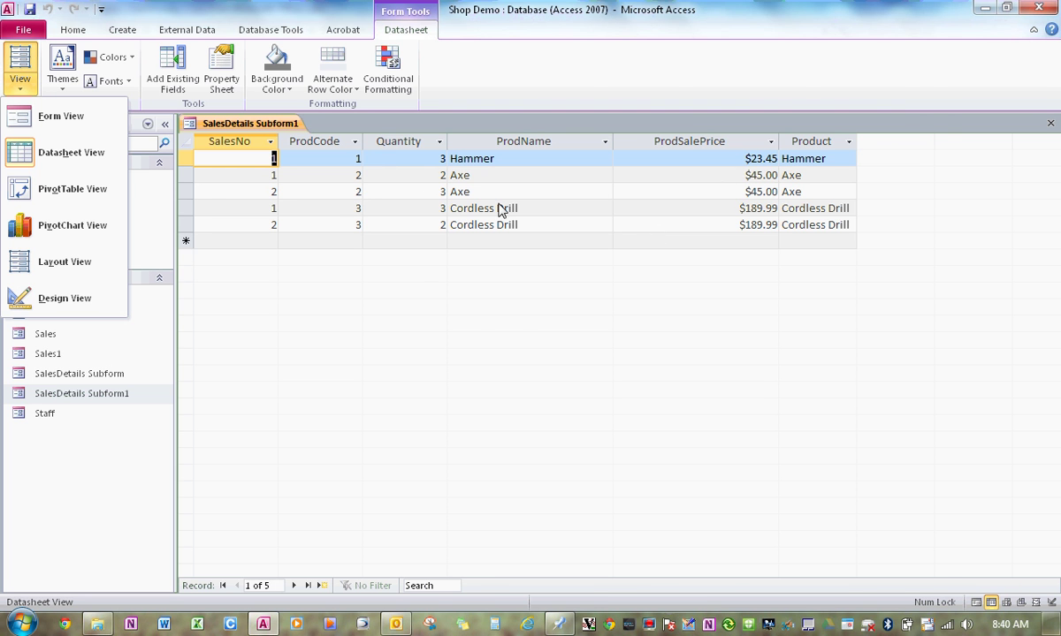
pyautogui.click(63, 303)
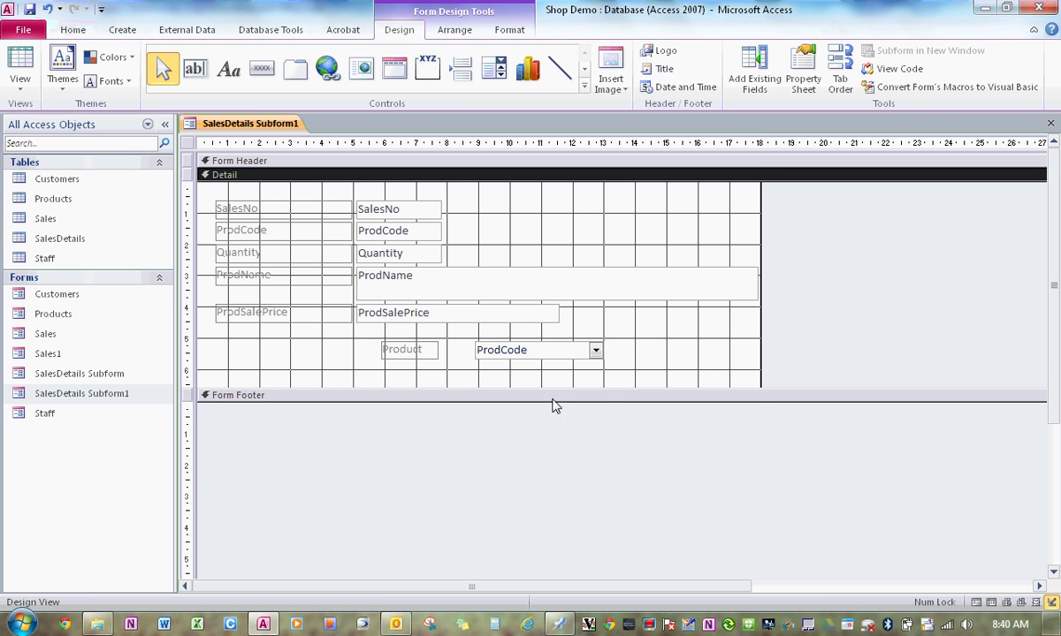
pyautogui.moveTo(546, 396); pyautogui.dragTo(549, 424)
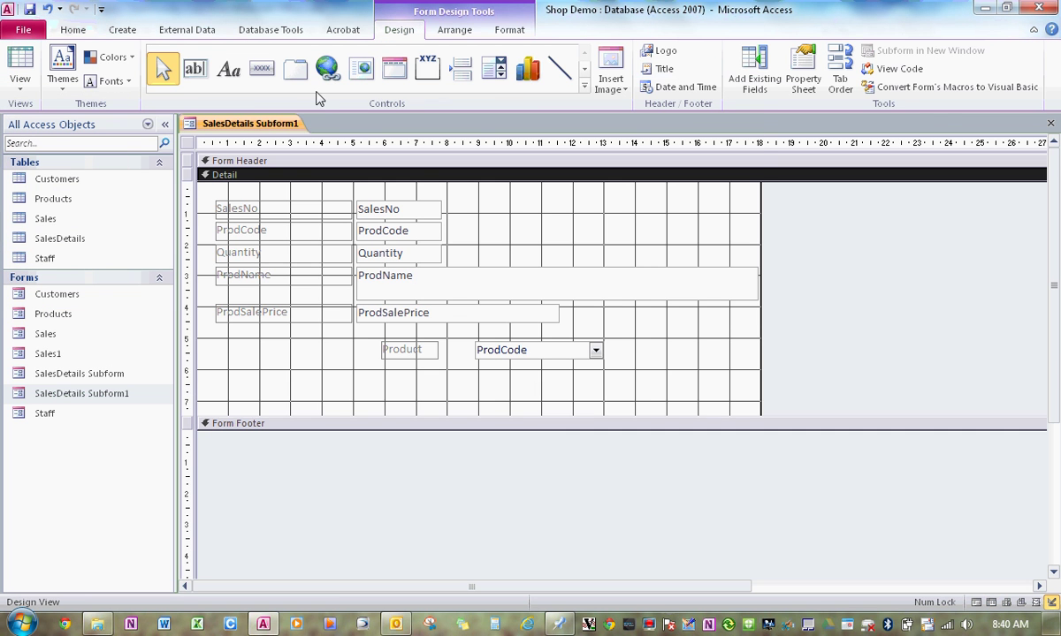
pyautogui.click(194, 69)
pyautogui.moveTo(405, 372); pyautogui.dragTo(559, 403)
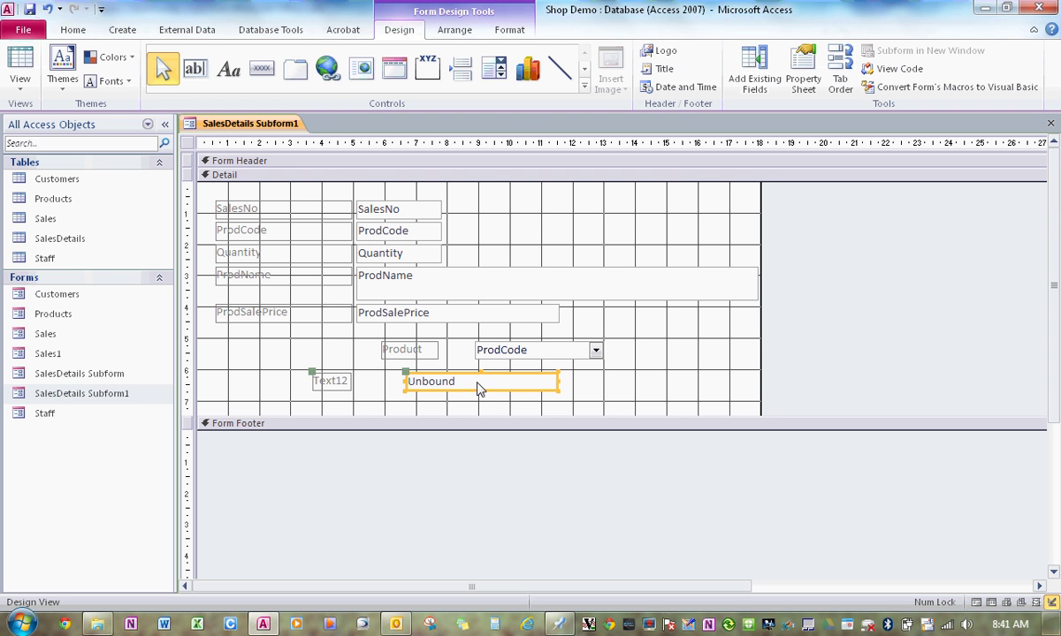
# Set the new text box's Control Source property to =[quantity]*[ProdSalePrice]
pyautogui.rightClick(536, 387)
pyautogui.click(599, 603)
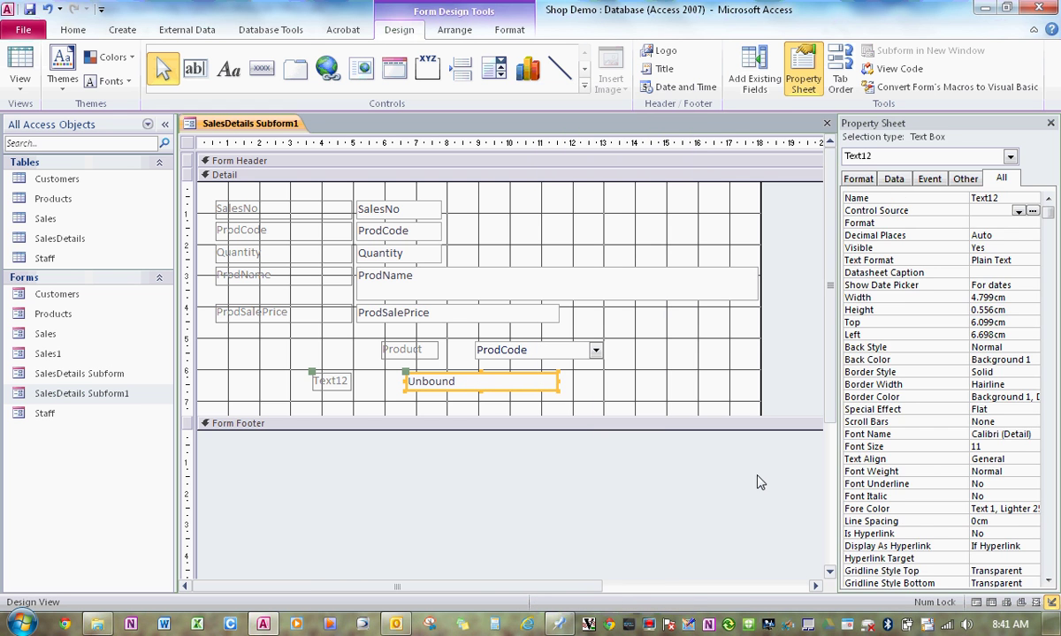
pyautogui.click(709, 444)
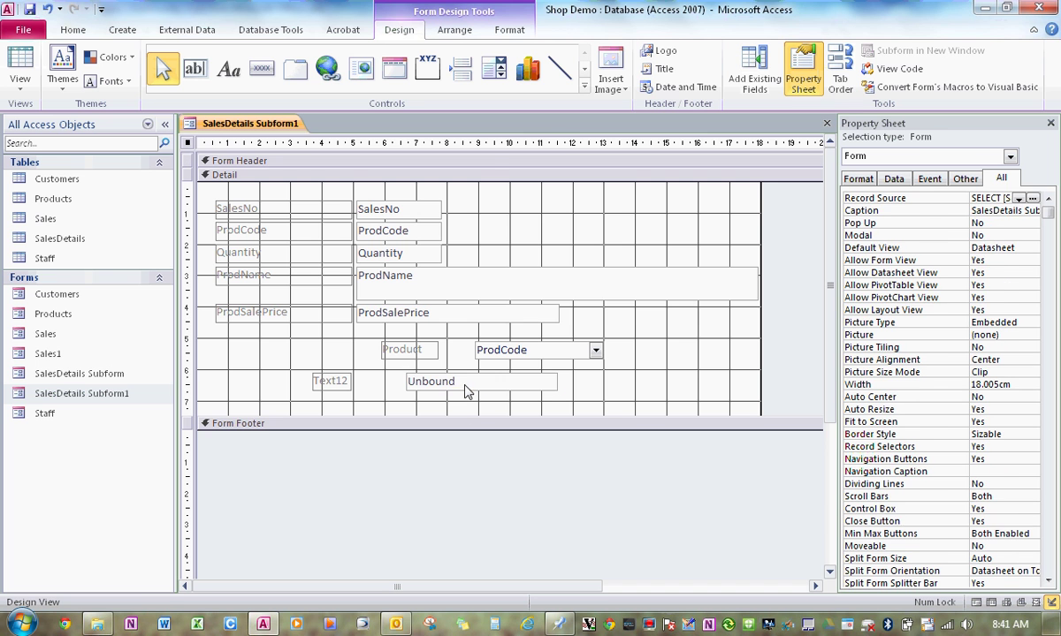
pyautogui.click(434, 380)
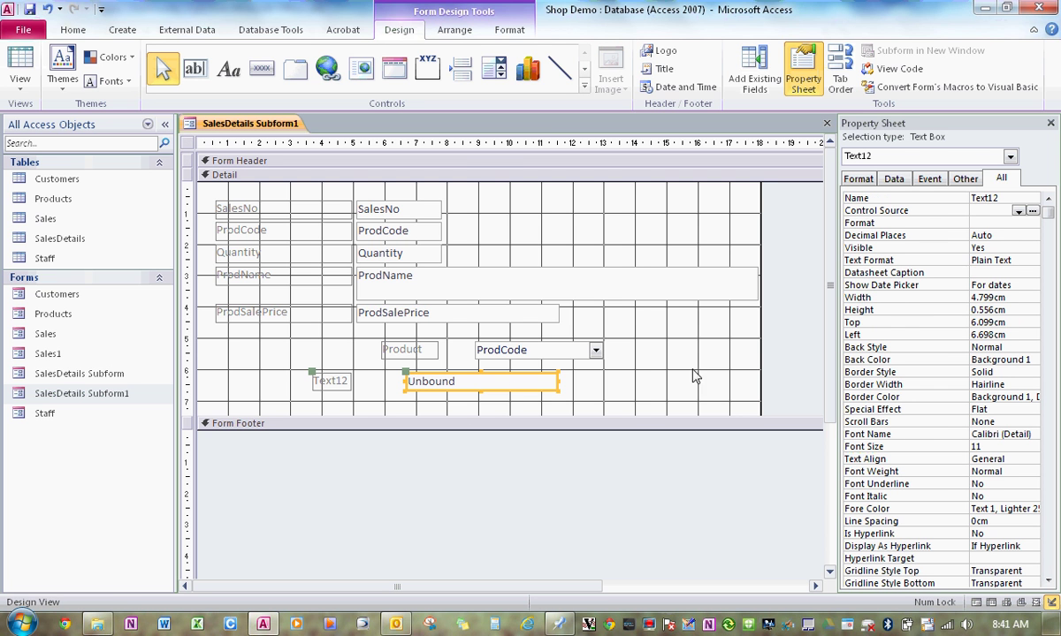
pyautogui.click(986, 212)
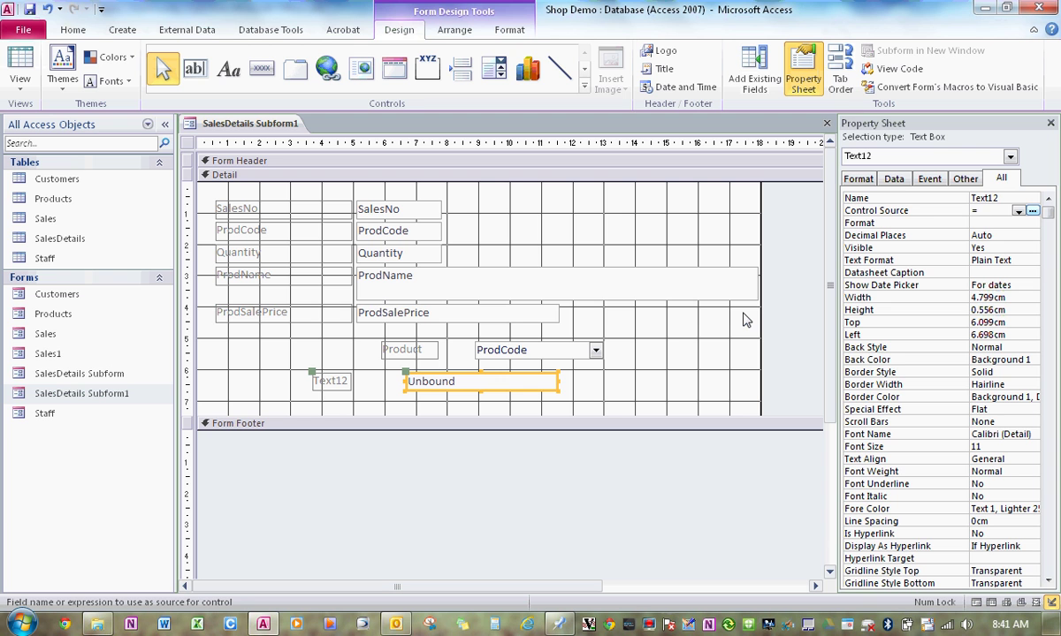
pyautogui.write('=quantity')
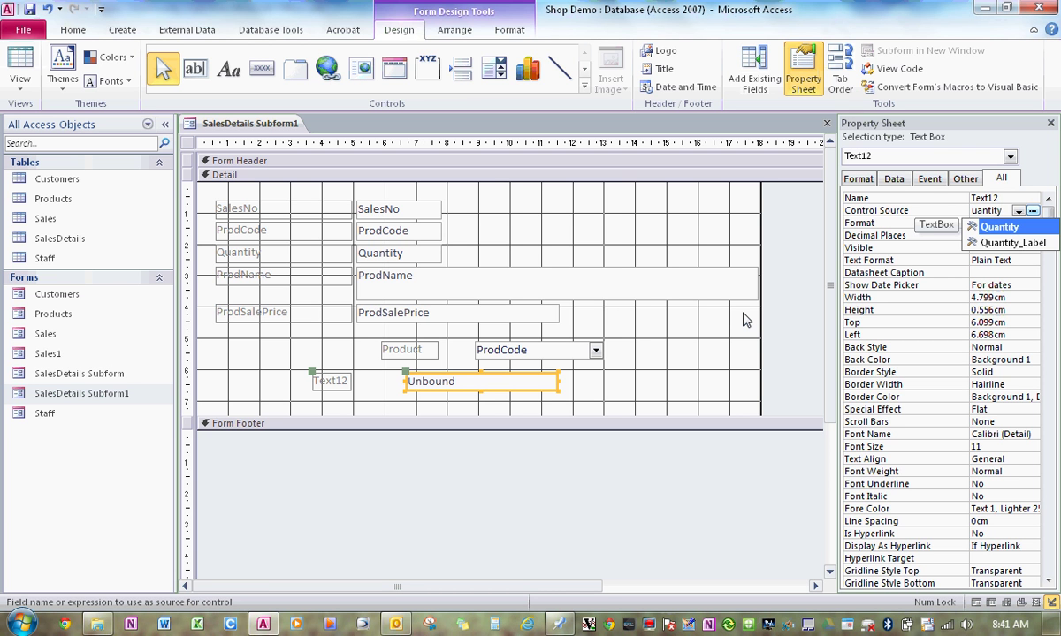
pyautogui.write('*')
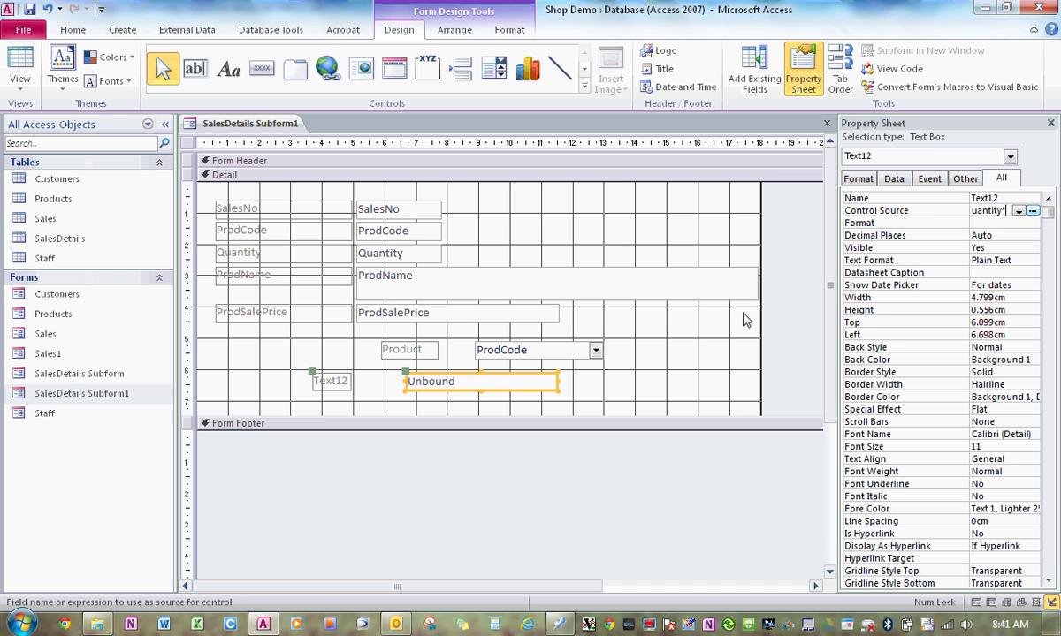
pyautogui.write('ProdSale')
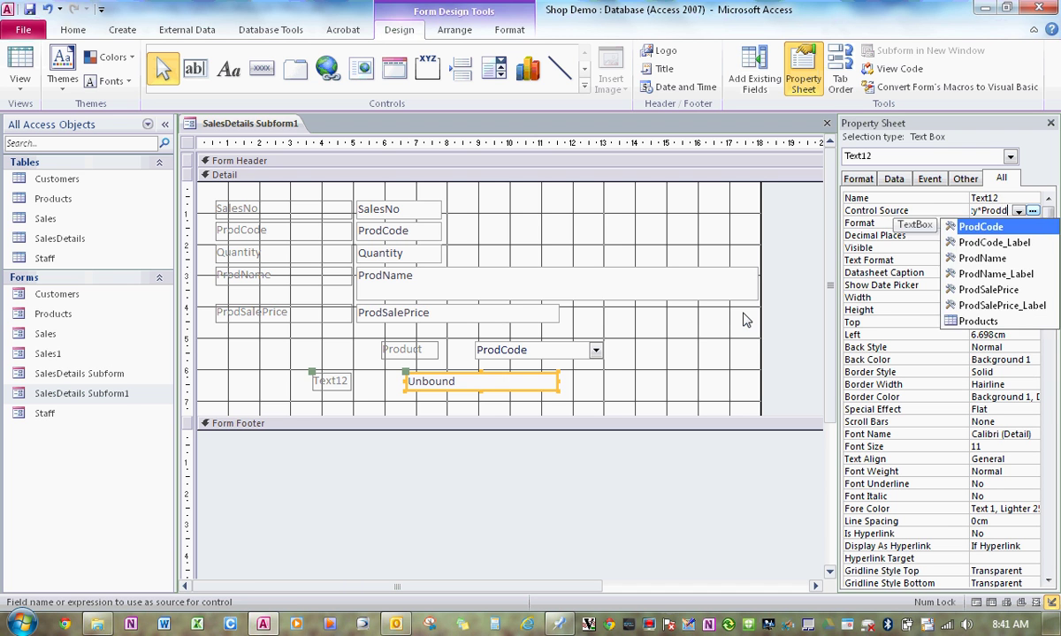
pyautogui.write('salep')
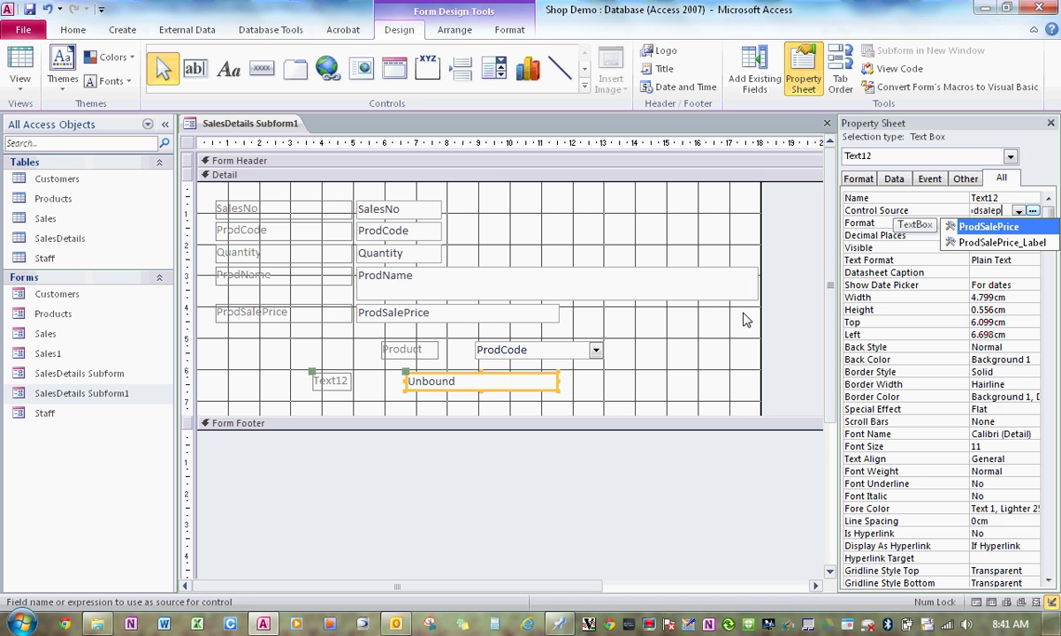
pyautogui.write('rice')
pyautogui.press('Return')
# Set the calculated text box's format to Currency and show the form in Datasheet View
pyautogui.click(985, 227)
pyautogui.write('cy')
pyautogui.press('Return')
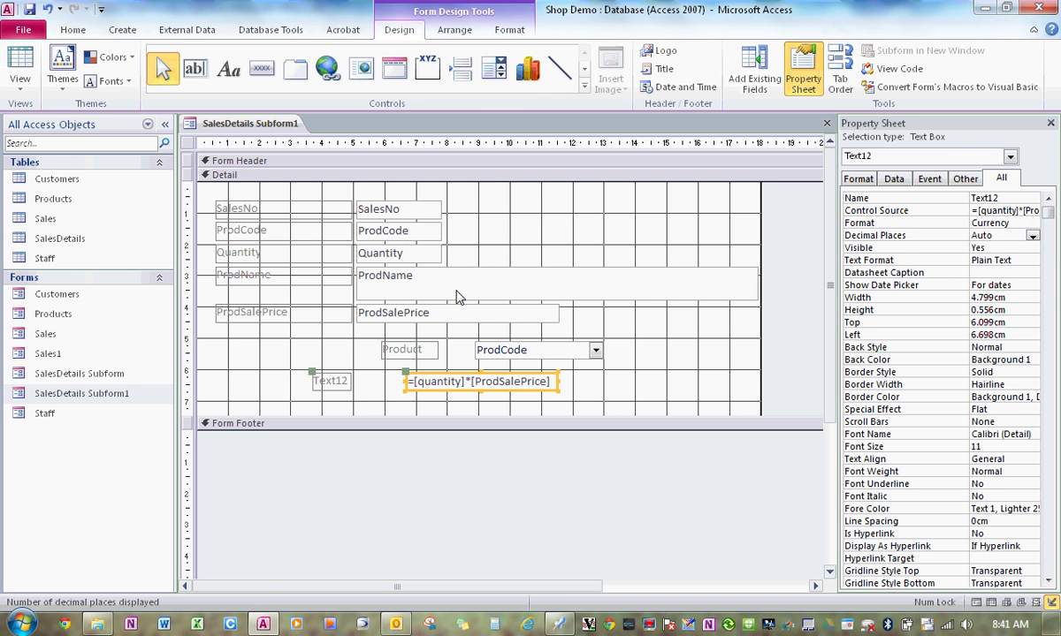
pyautogui.click(21, 64)
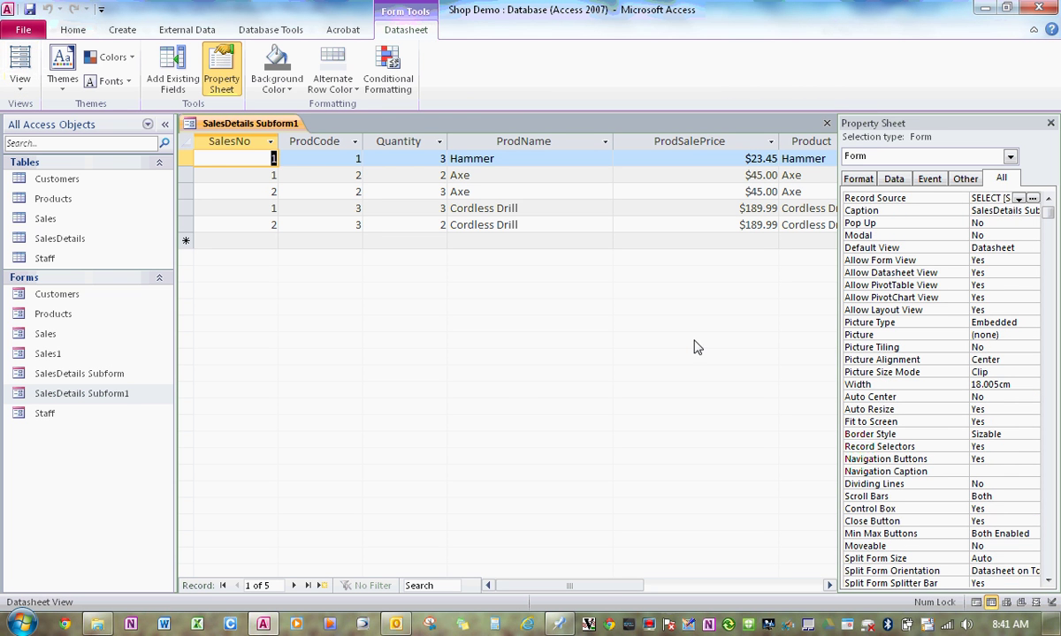
# In Design View, rename the calculated text box's label as ItemSubTotal
pyautogui.click(1050, 123)
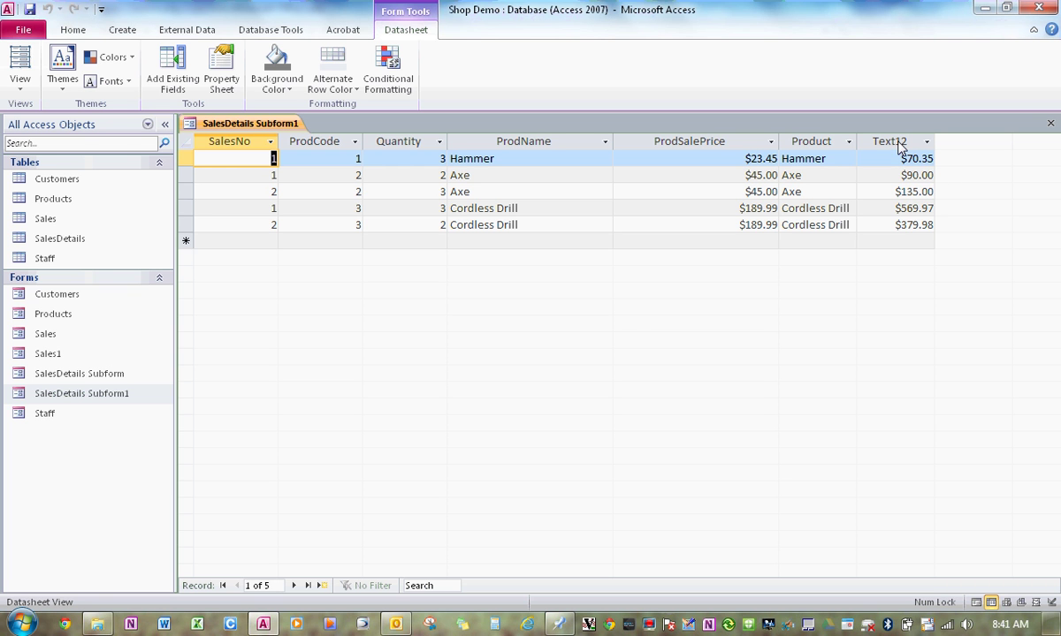
pyautogui.click(19, 82)
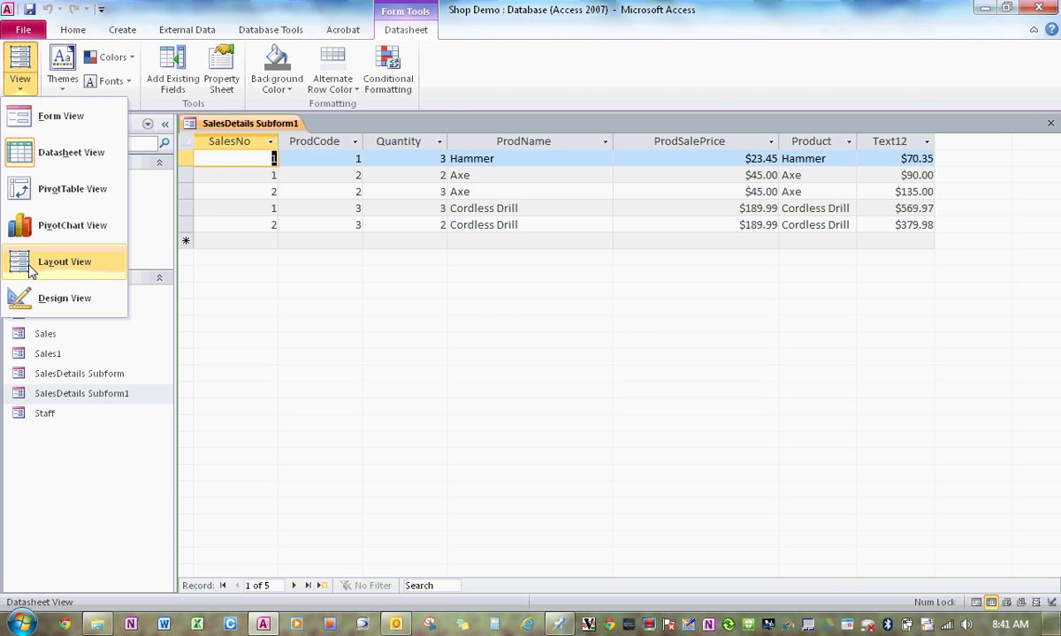
pyautogui.click(66, 299)
pyautogui.click(342, 380)
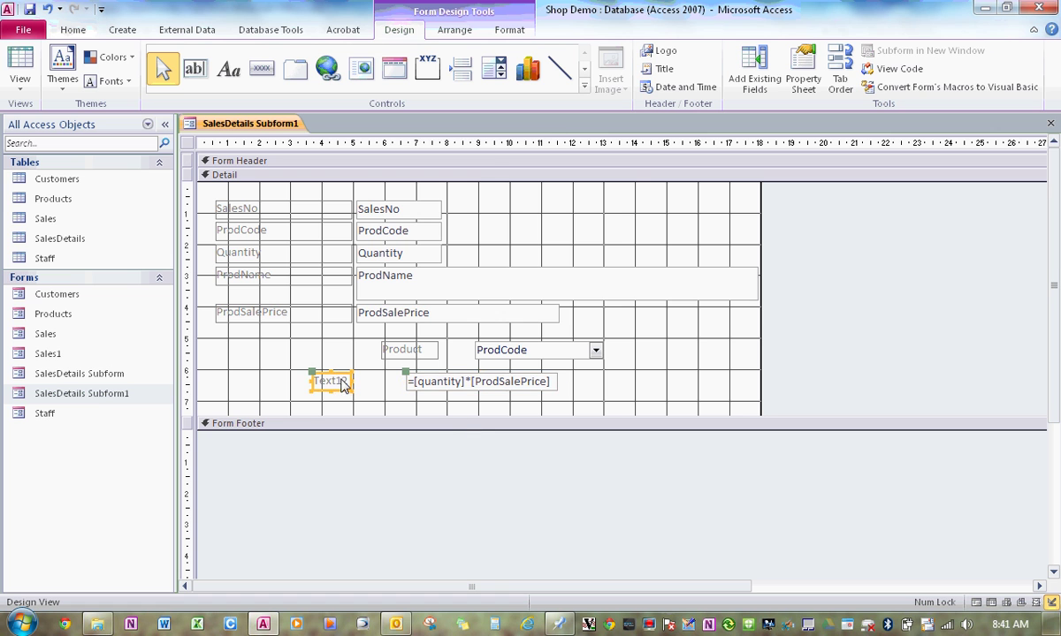
pyautogui.click(348, 384)
pyautogui.write('ItemSubTotal')
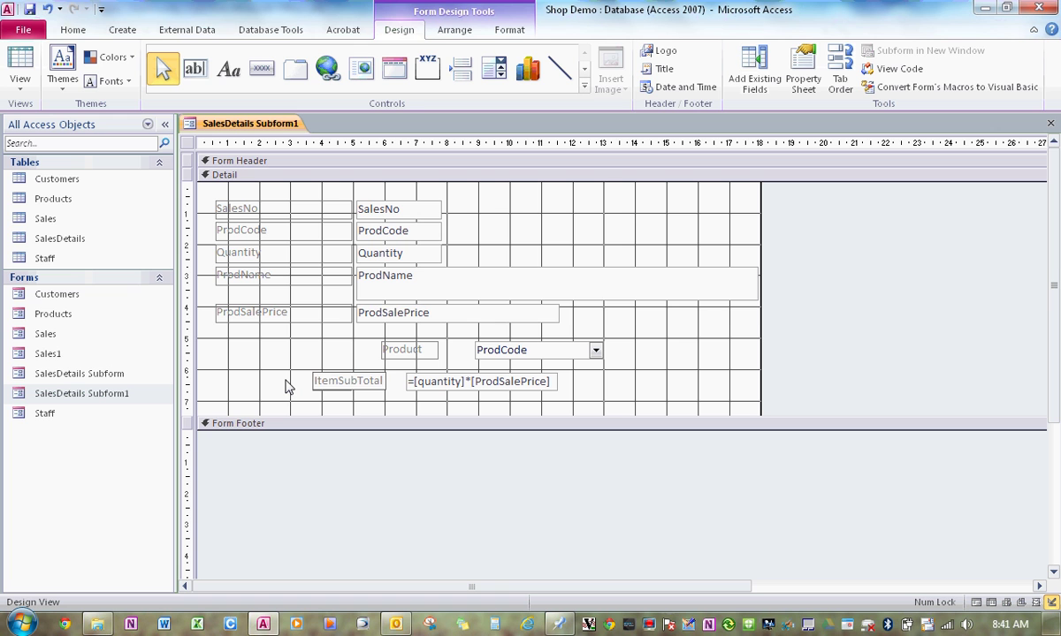
pyautogui.click(285, 387)
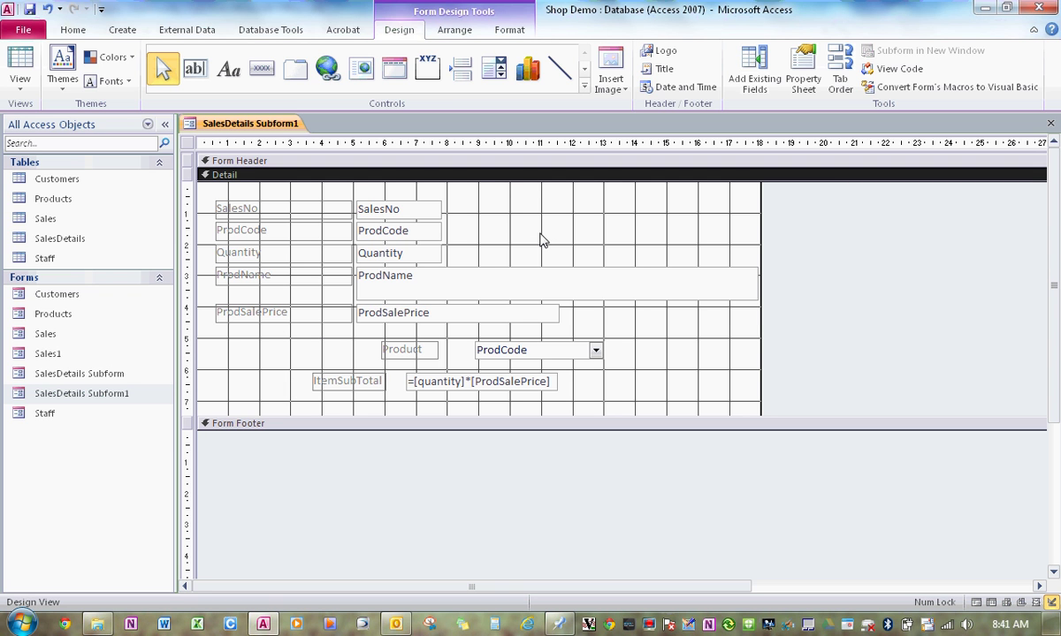
# Add a combo box about 3.4 cm wide beside the SalesNo and ProdCode fields, with typed list values 1 to 10
pyautogui.click(497, 71)
pyautogui.moveTo(582, 213); pyautogui.dragTo(688, 250)
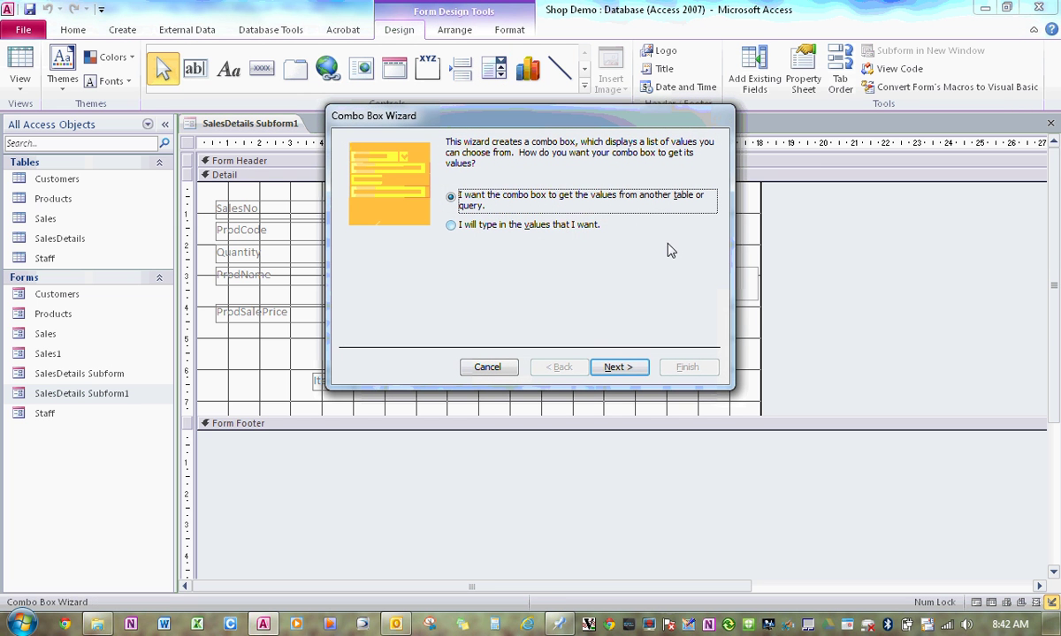
pyautogui.click(485, 228)
pyautogui.click(618, 367)
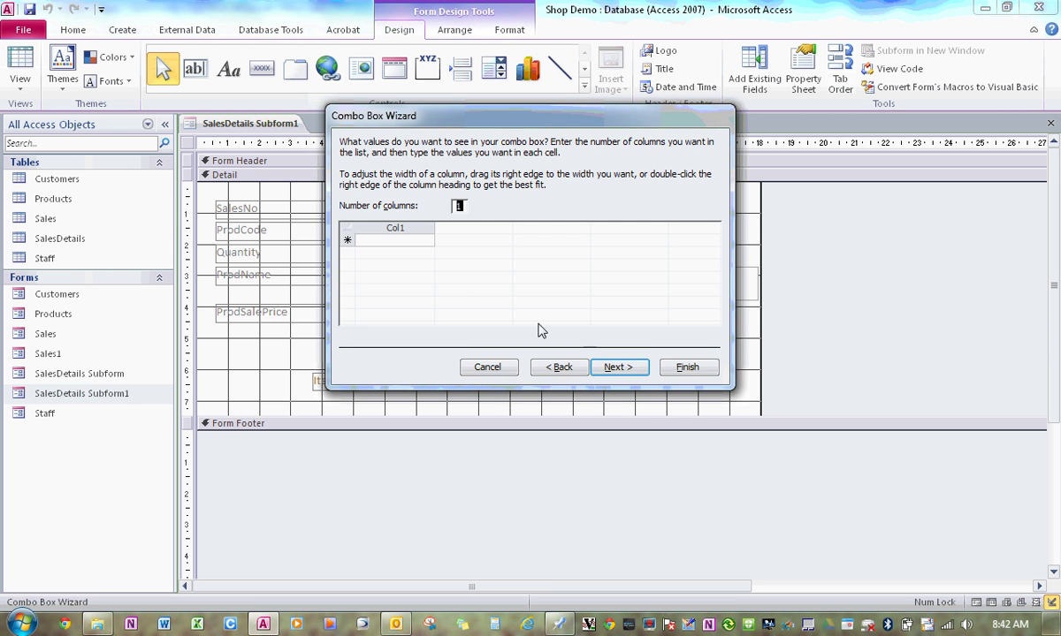
pyautogui.click(412, 246)
pyautogui.write('1 2 3 4 5 6 ')
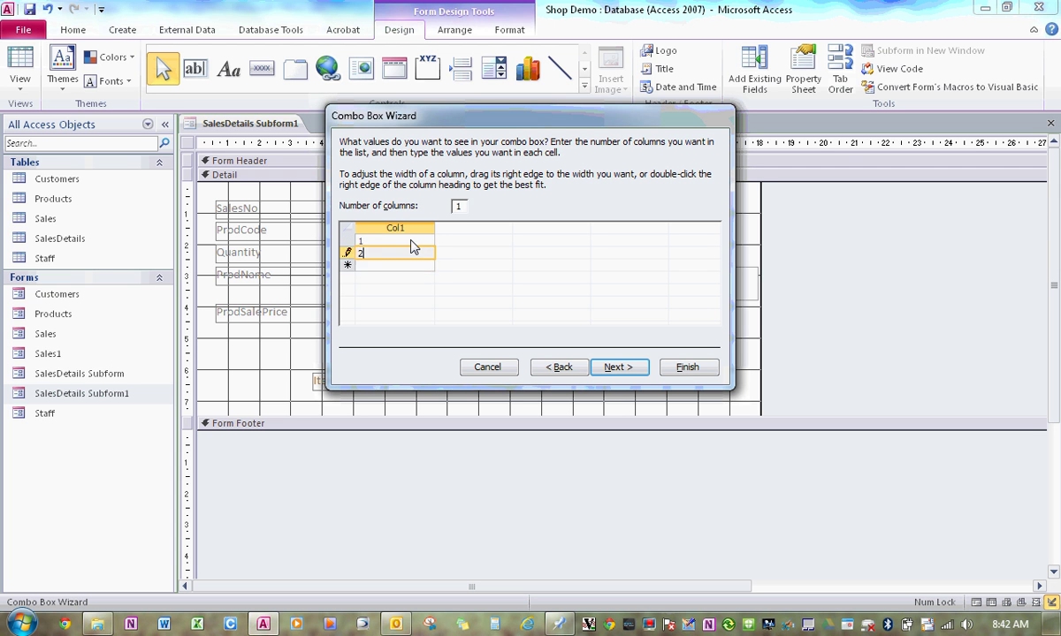
pyautogui.write('7')
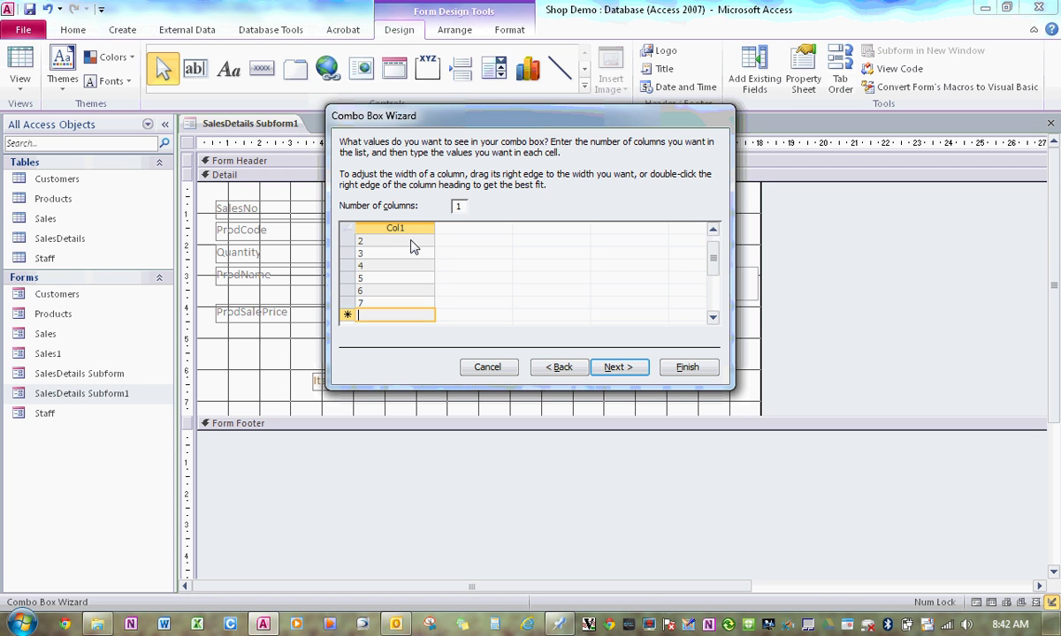
pyautogui.write(' 8 9 ')
pyautogui.write('10')
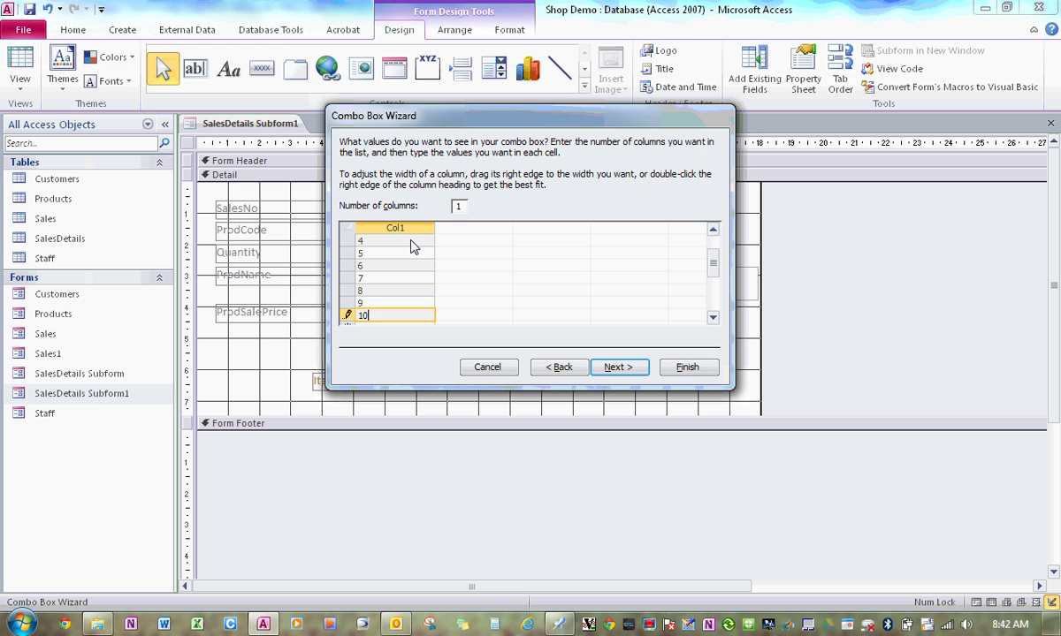
pyautogui.click(621, 378)
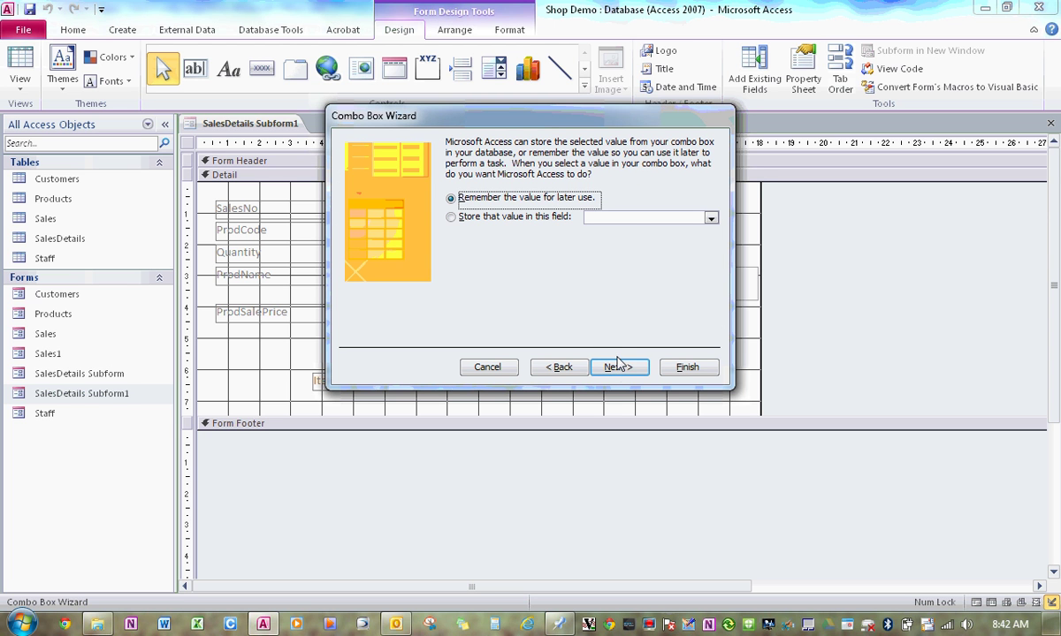
# Store the combo box's selected value in the Quantity field and finish the wizard with the default label
pyautogui.click(710, 218)
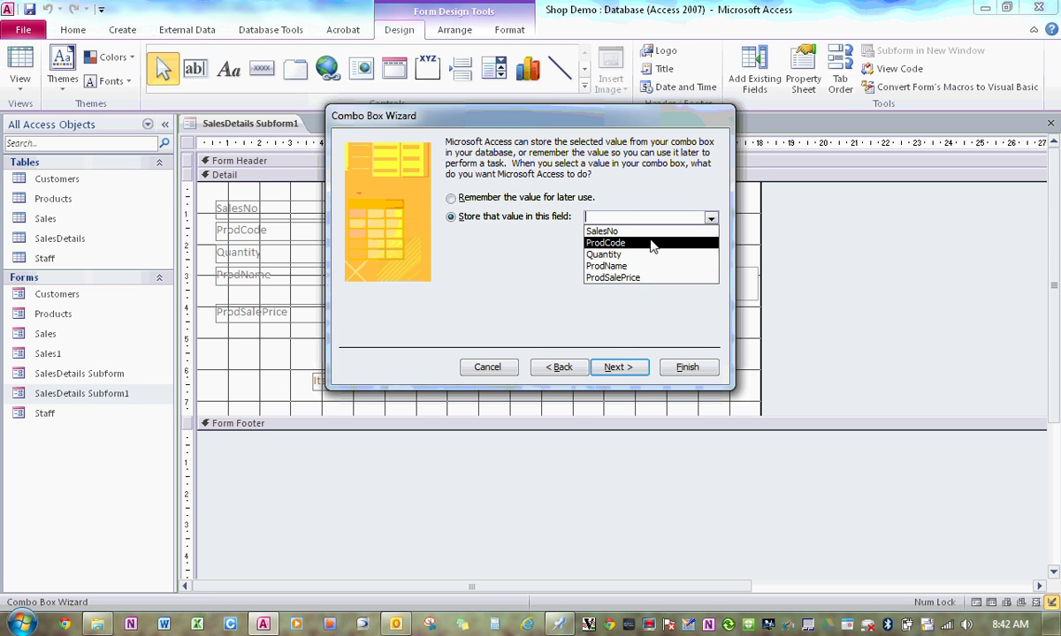
pyautogui.click(626, 256)
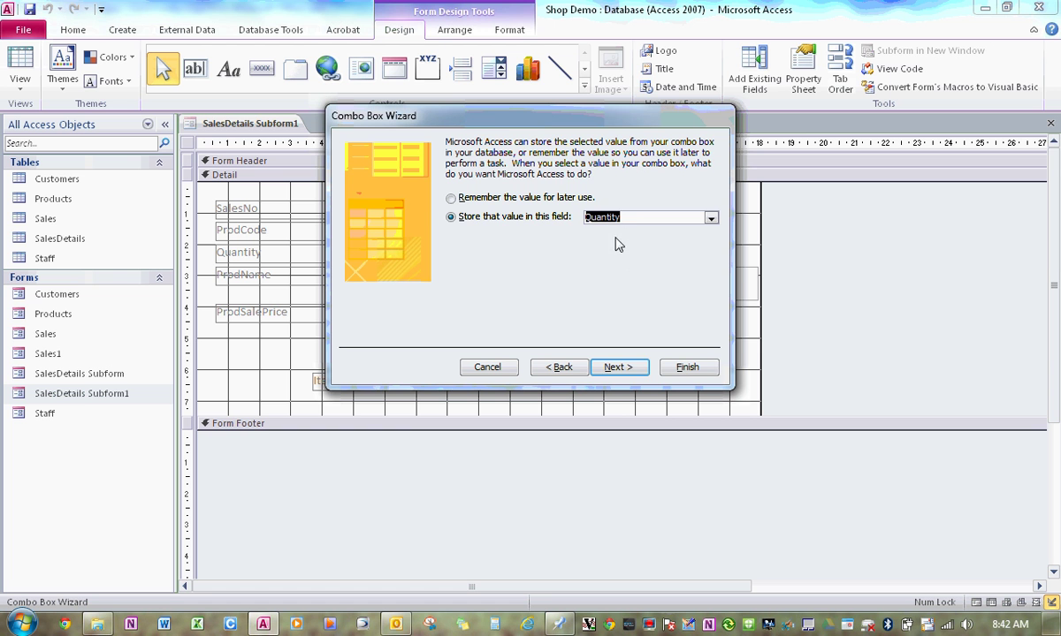
pyautogui.click(620, 368)
pyautogui.click(687, 368)
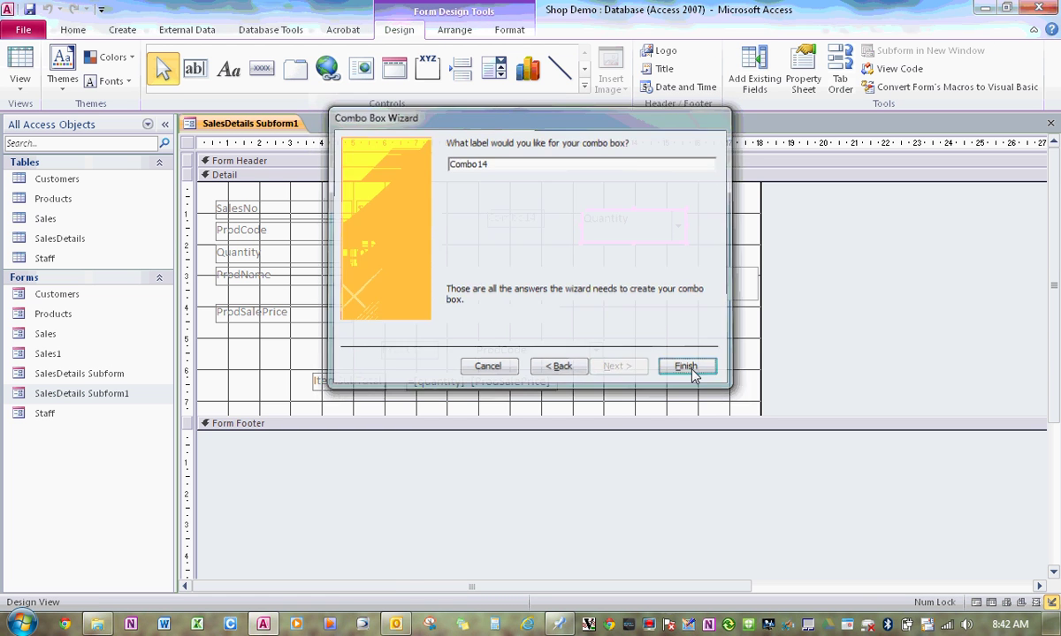
# Rename the new combo box's label as Quantity and show the form in Datasheet View
pyautogui.click(521, 218)
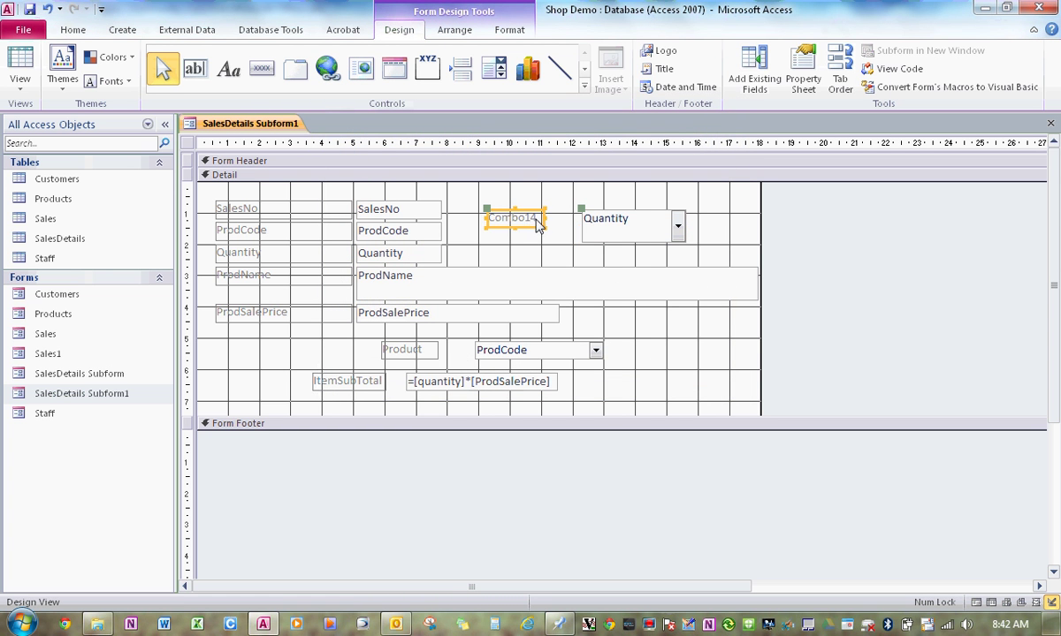
pyautogui.click(513, 218)
pyautogui.write('Quantity')
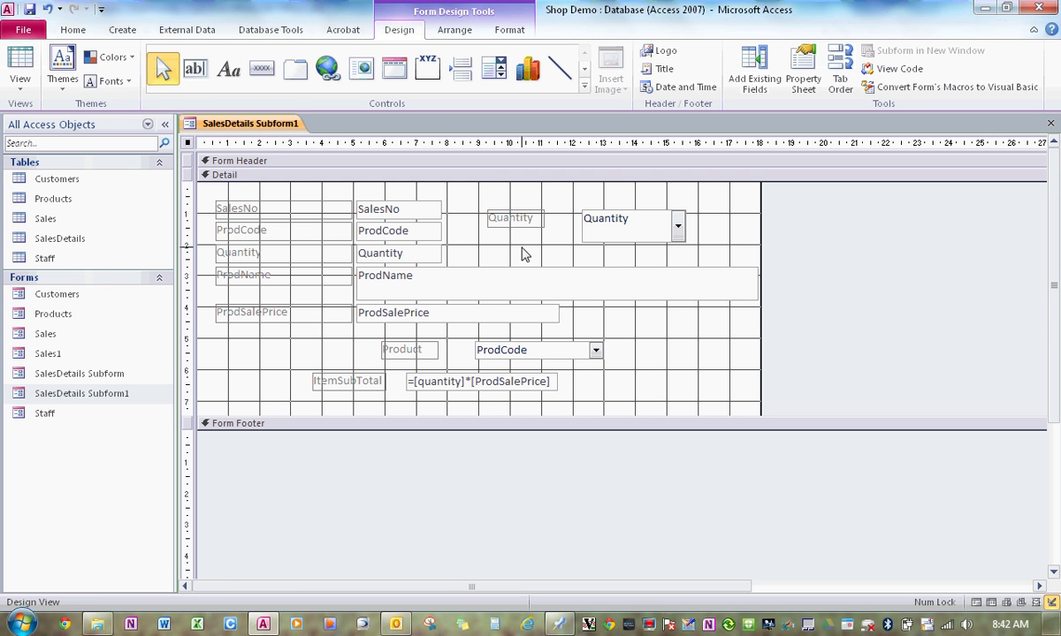
pyautogui.click(491, 234)
pyautogui.click(19, 60)
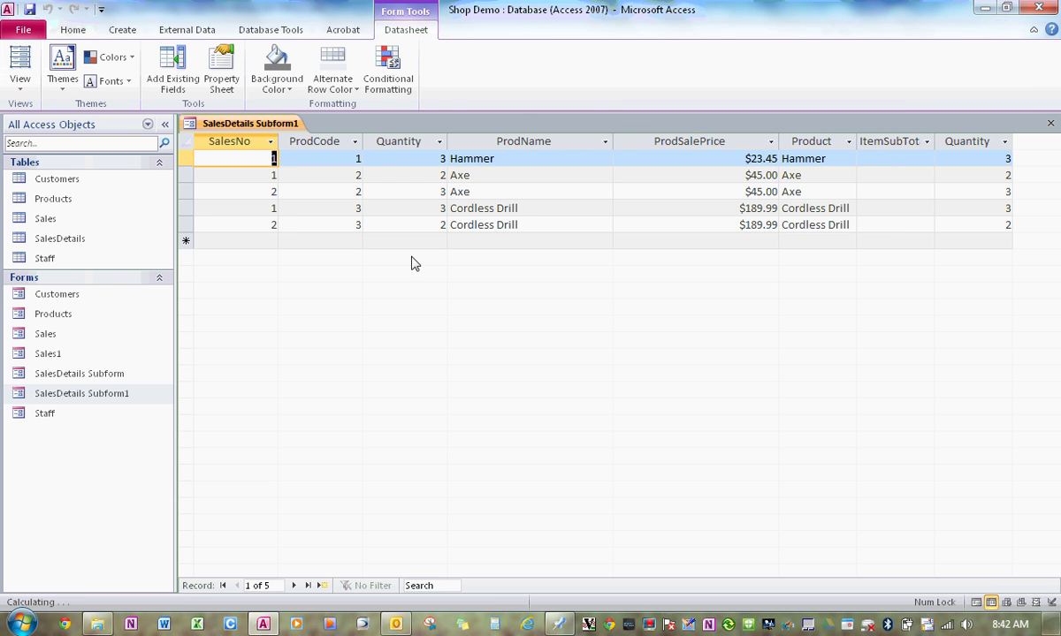
# Examine the choices offered by the new Quantity combo box in the Hammer record
pyautogui.click(1005, 161)
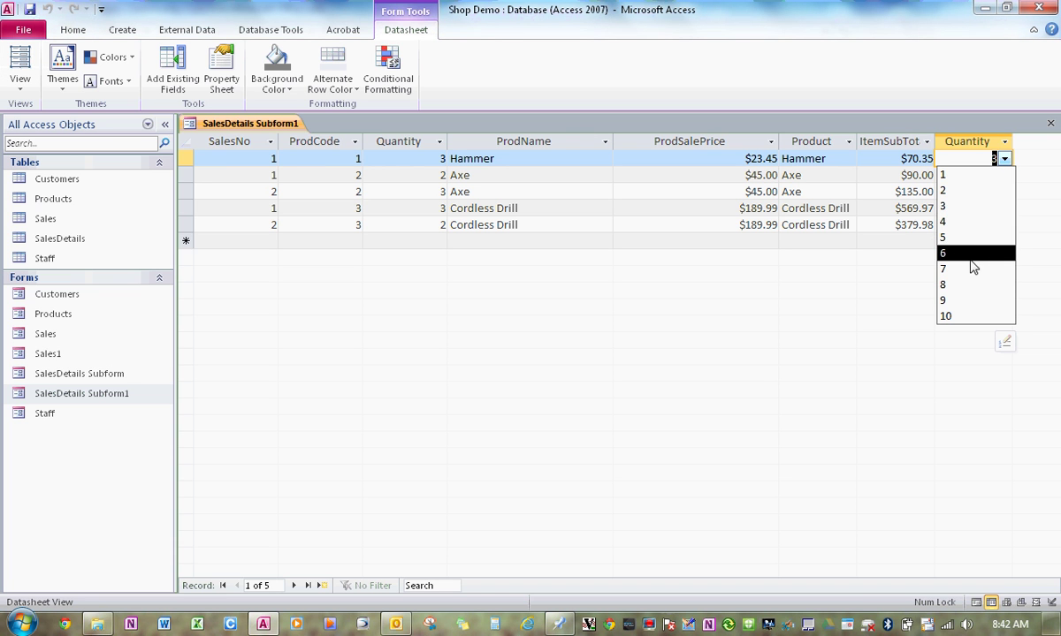
pyautogui.click(607, 352)
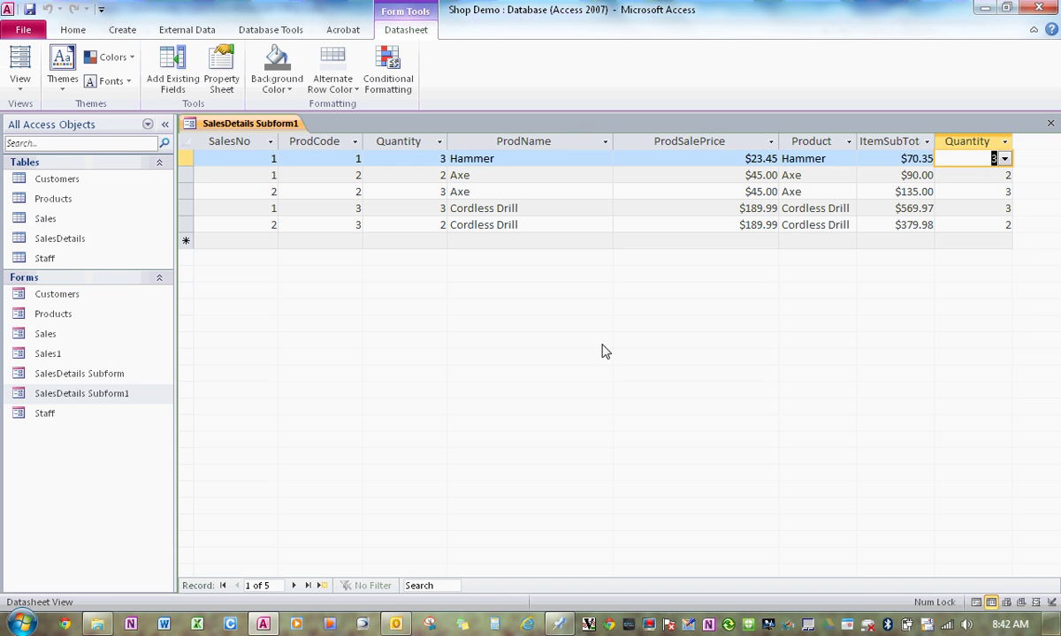
pyautogui.click(19, 82)
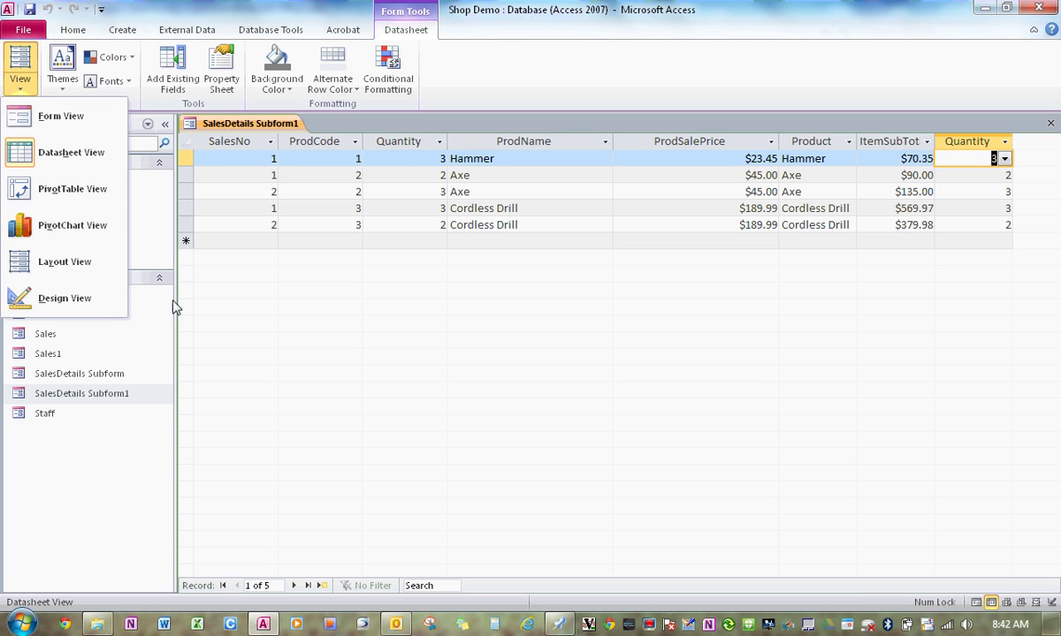
pyautogui.click(321, 317)
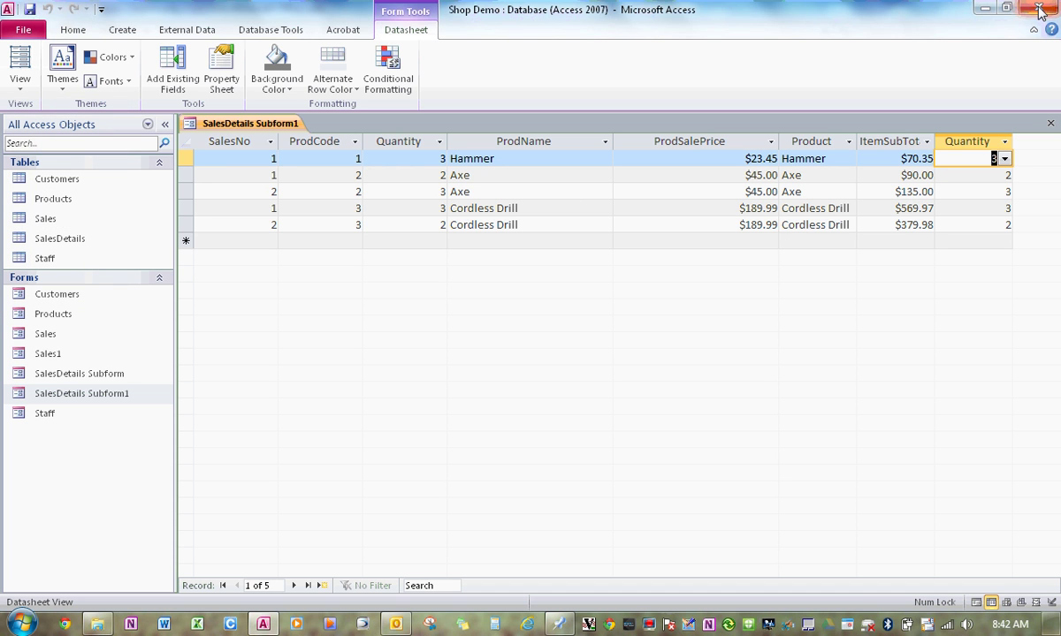
# Close the SalesDetails Subform1 form and save its design changes
pyautogui.rightClick(263, 122)
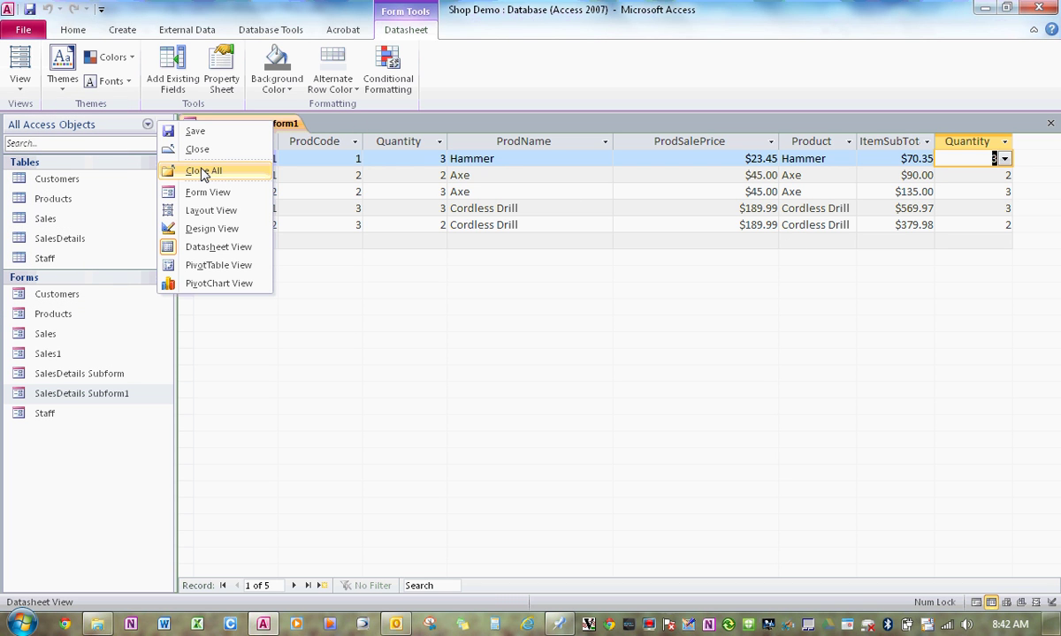
pyautogui.click(198, 151)
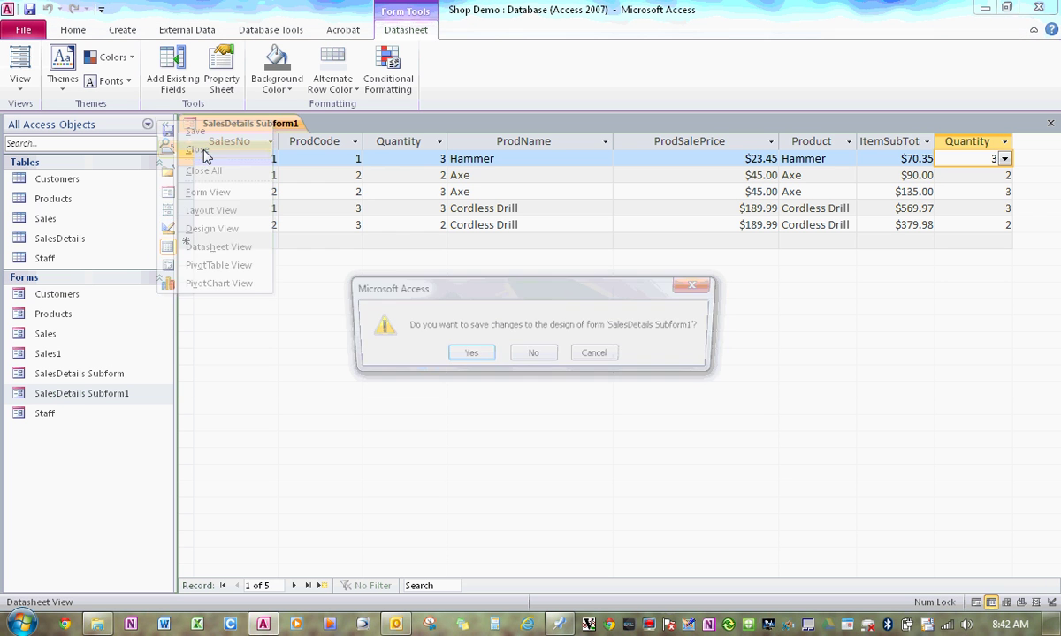
pyautogui.click(474, 359)
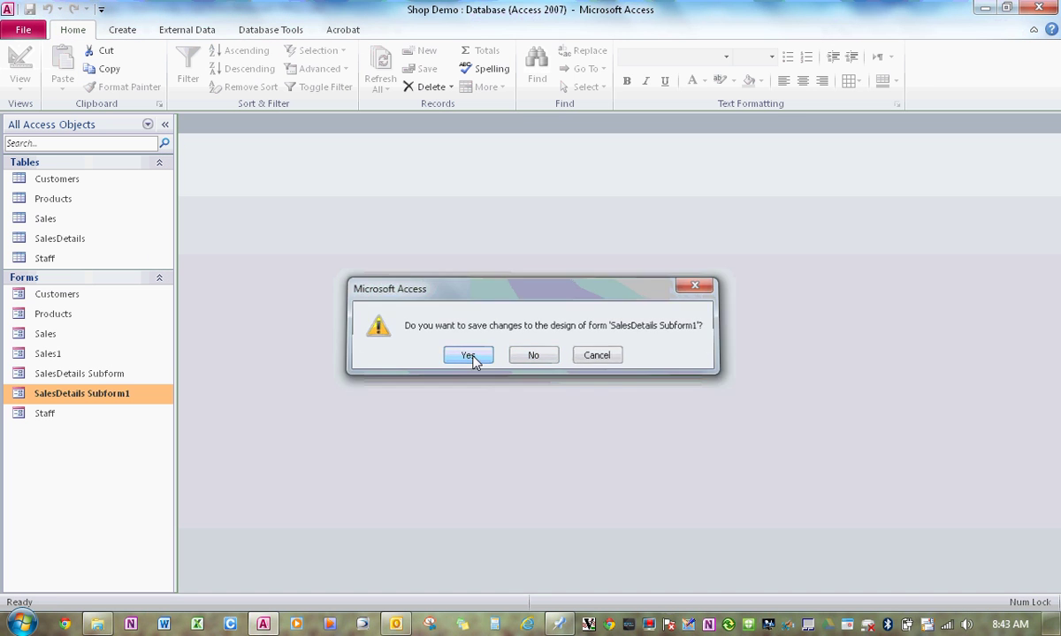
# Open the Sales1 form and show it in Design View
pyautogui.doubleClick(70, 357)
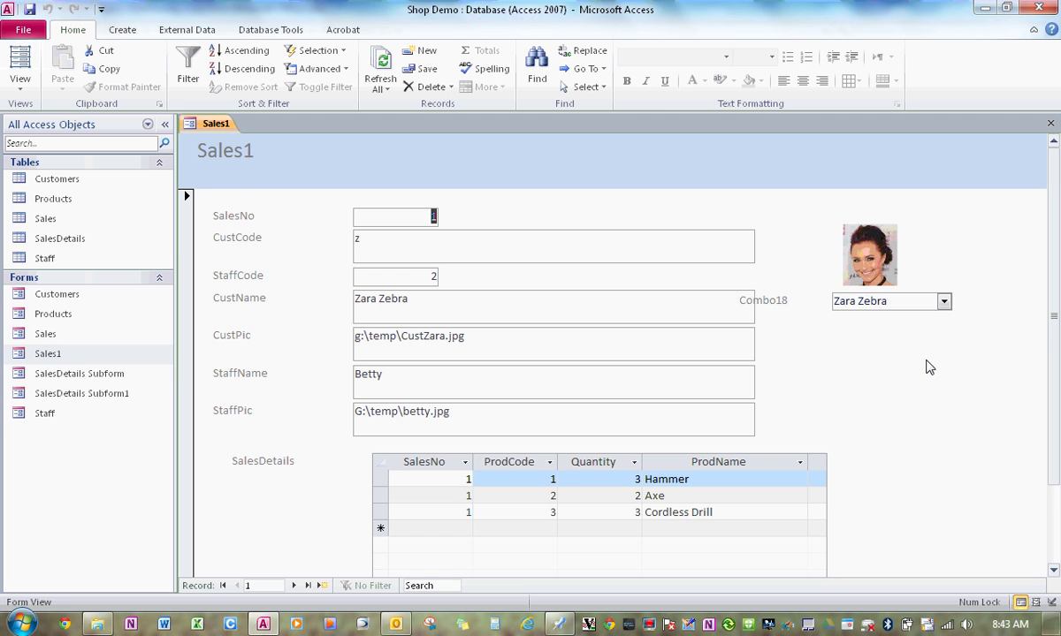
pyautogui.scroll(-3, 884, 373)
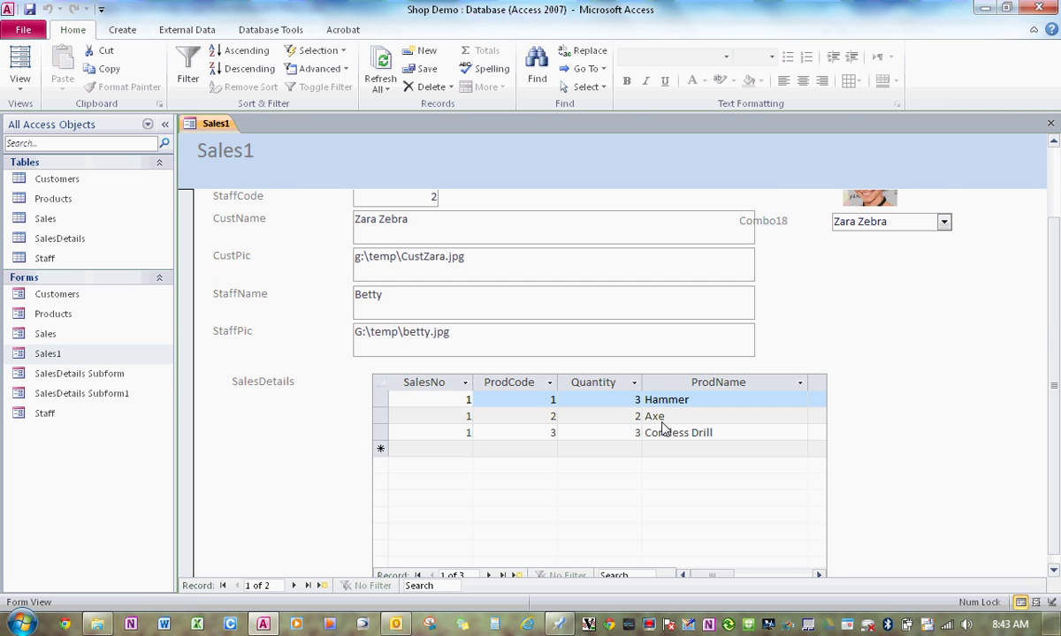
pyautogui.click(19, 81)
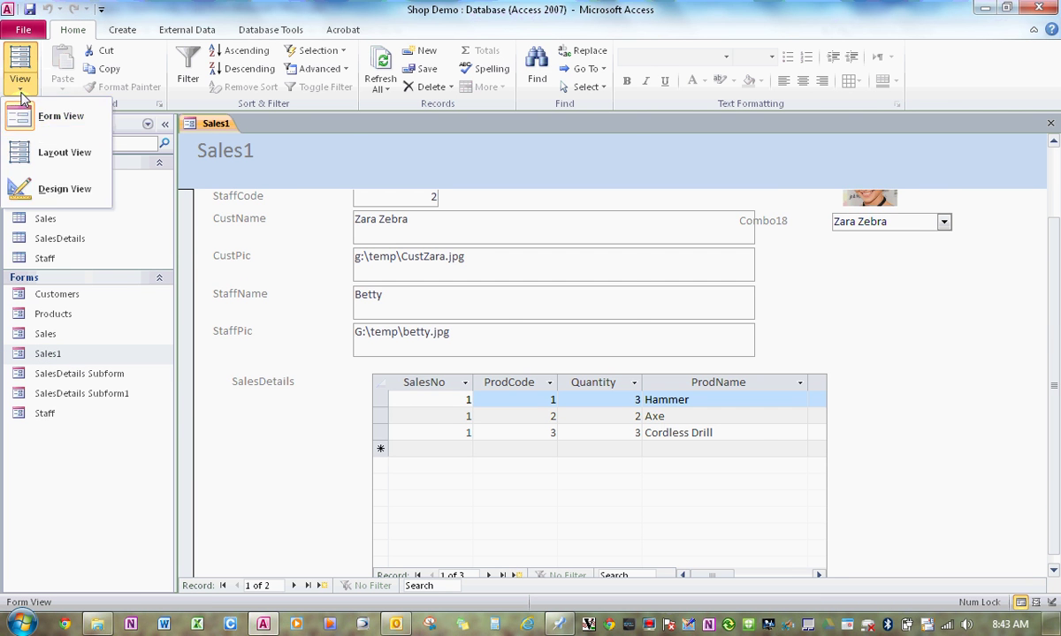
pyautogui.click(53, 205)
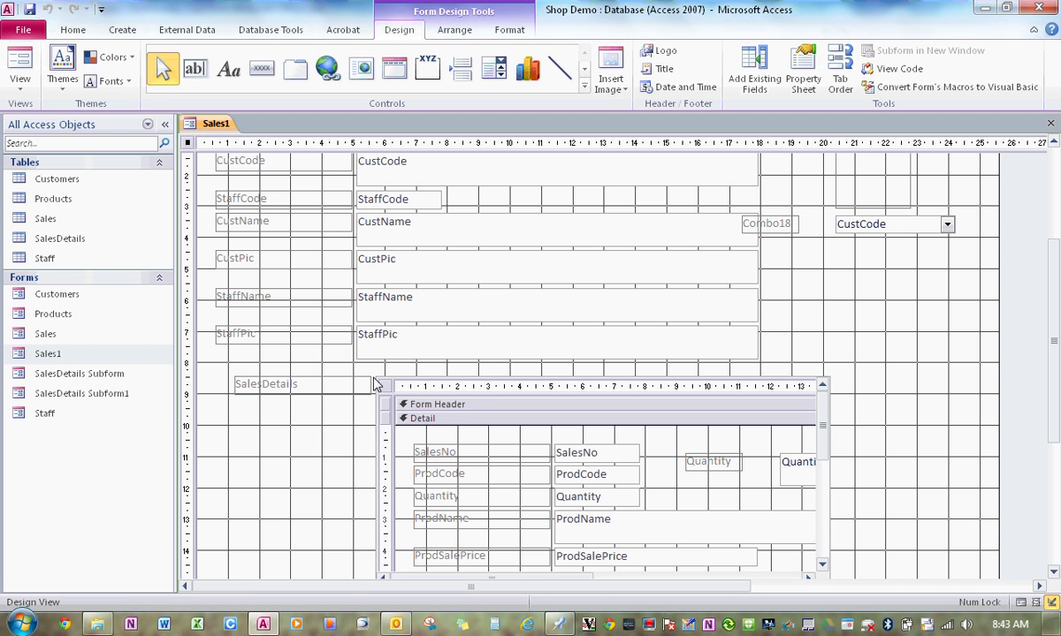
# Widen the SalesDetails subform to about 20 cm by extending its right side to the main form's right edge
pyautogui.click(382, 389)
pyautogui.click(383, 385)
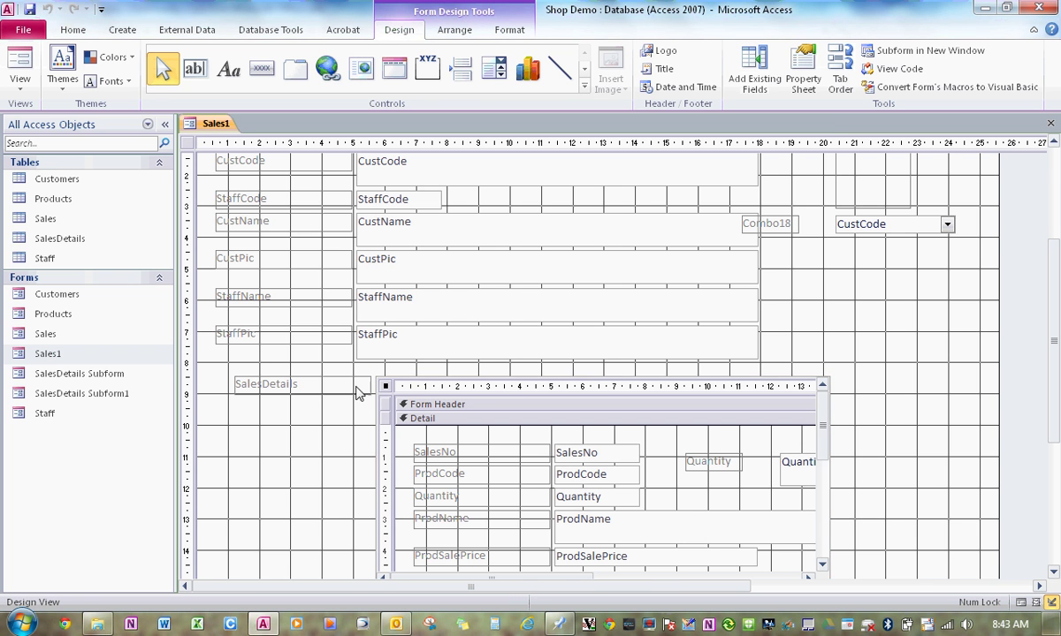
pyautogui.click(827, 484)
pyautogui.click(600, 382)
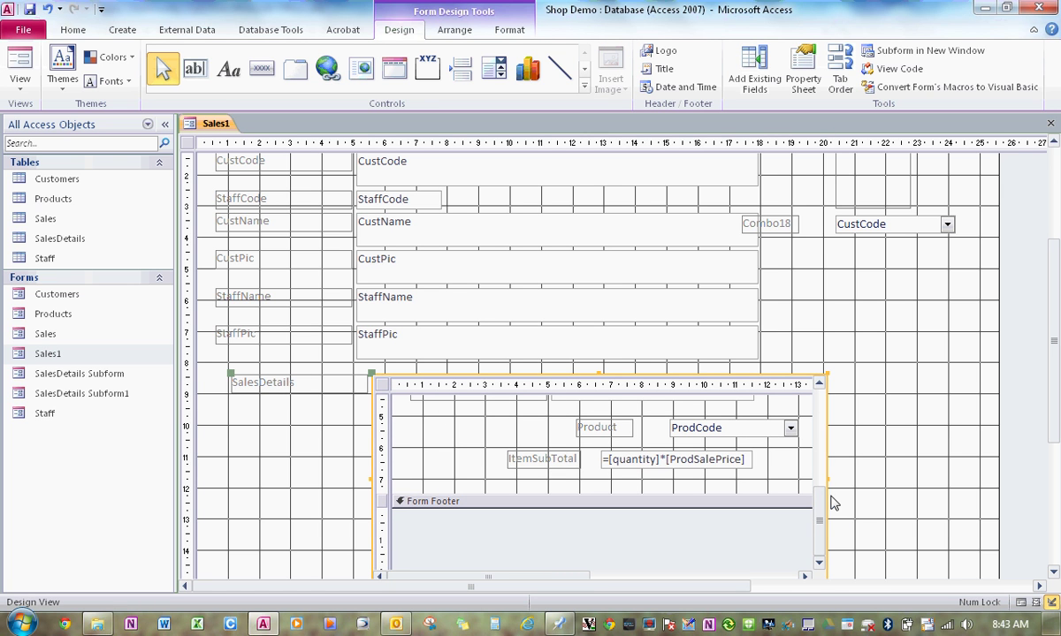
pyautogui.moveTo(829, 485); pyautogui.dragTo(996, 495)
# Move the SalesDetails label to the form's left edge and shift the subform slightly down
pyautogui.click(251, 385)
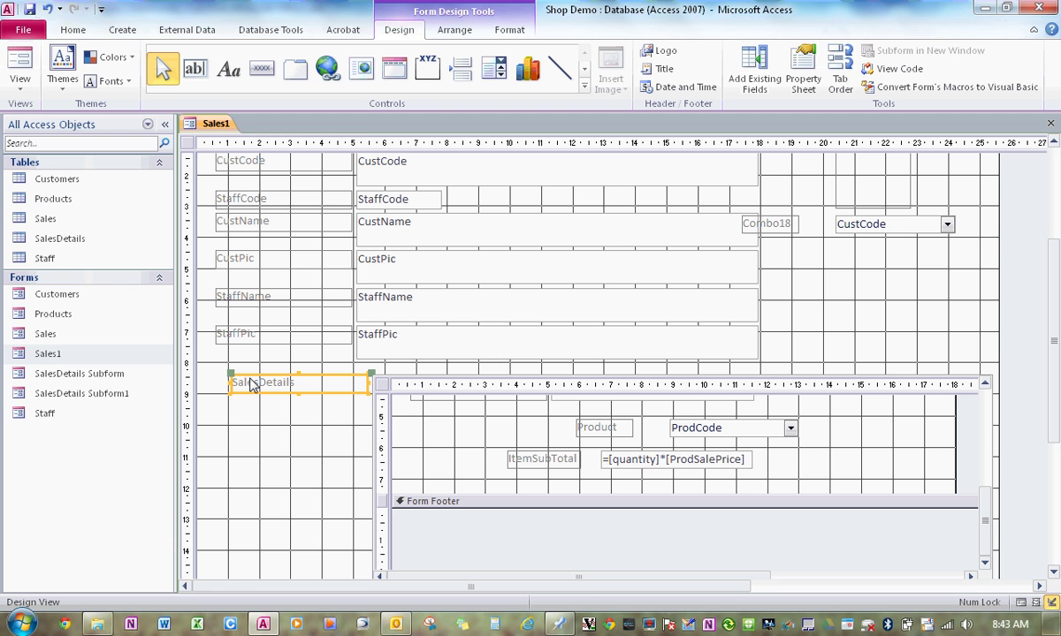
pyautogui.moveTo(251, 381); pyautogui.dragTo(218, 367)
pyautogui.click(384, 387)
pyautogui.click(345, 364)
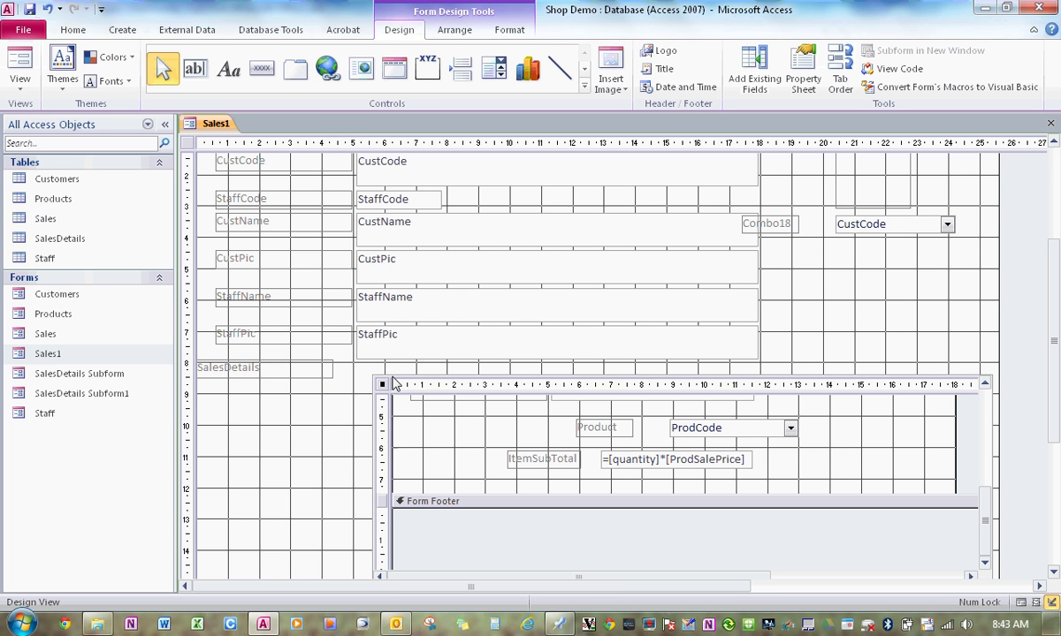
pyautogui.click(392, 377)
pyautogui.moveTo(395, 376); pyautogui.dragTo(347, 383)
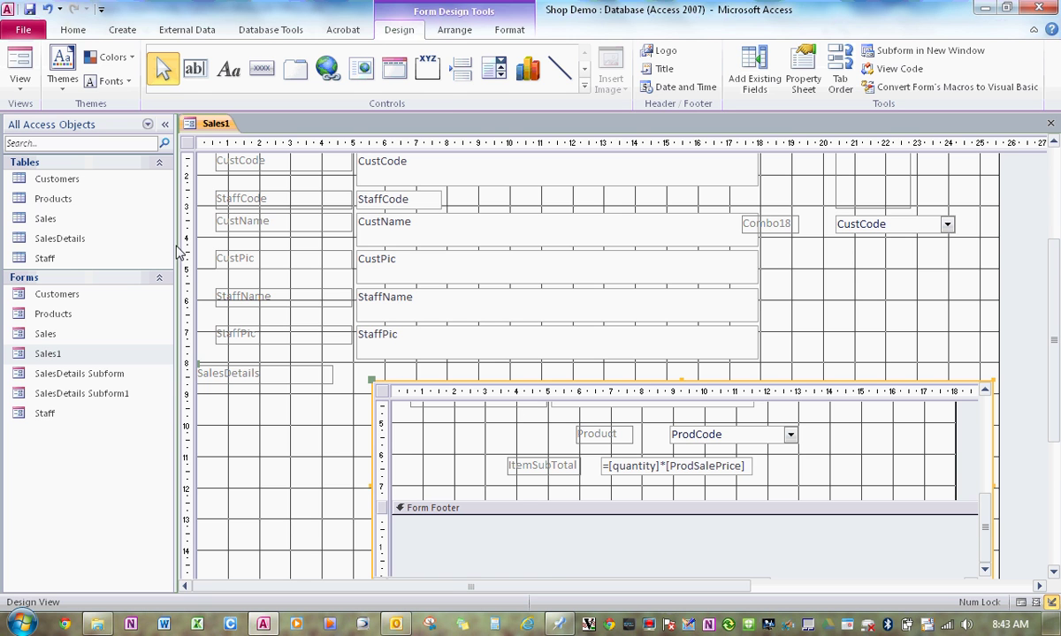
# Show Sales1 in Form View and hide the SalesNo and ProdCode columns in the SalesDetails subform
pyautogui.click(19, 70)
pyautogui.scroll(-2, 761, 482)
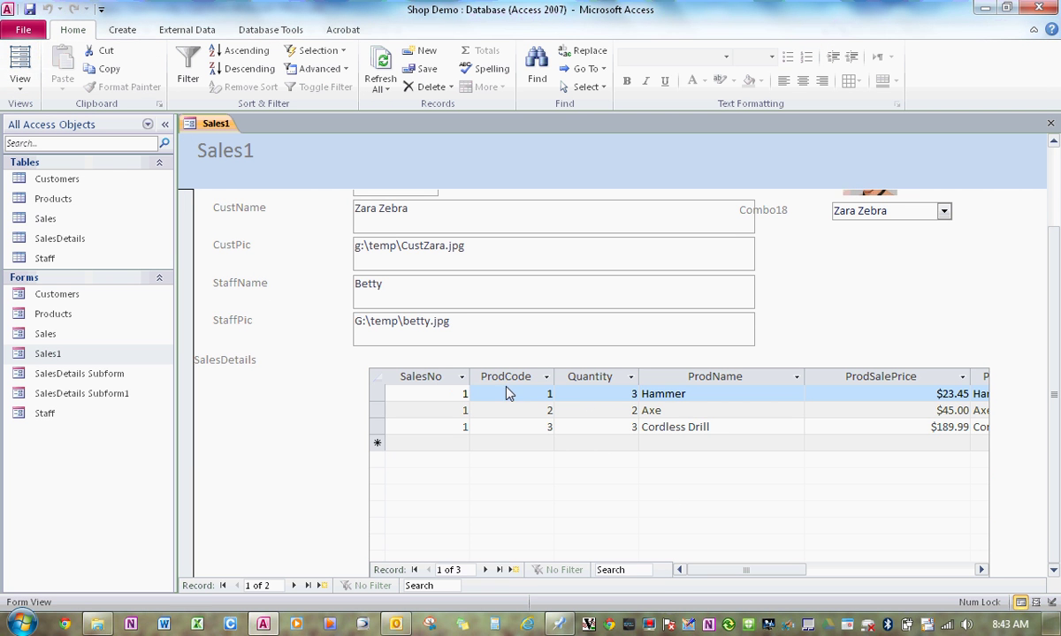
pyautogui.click(424, 380)
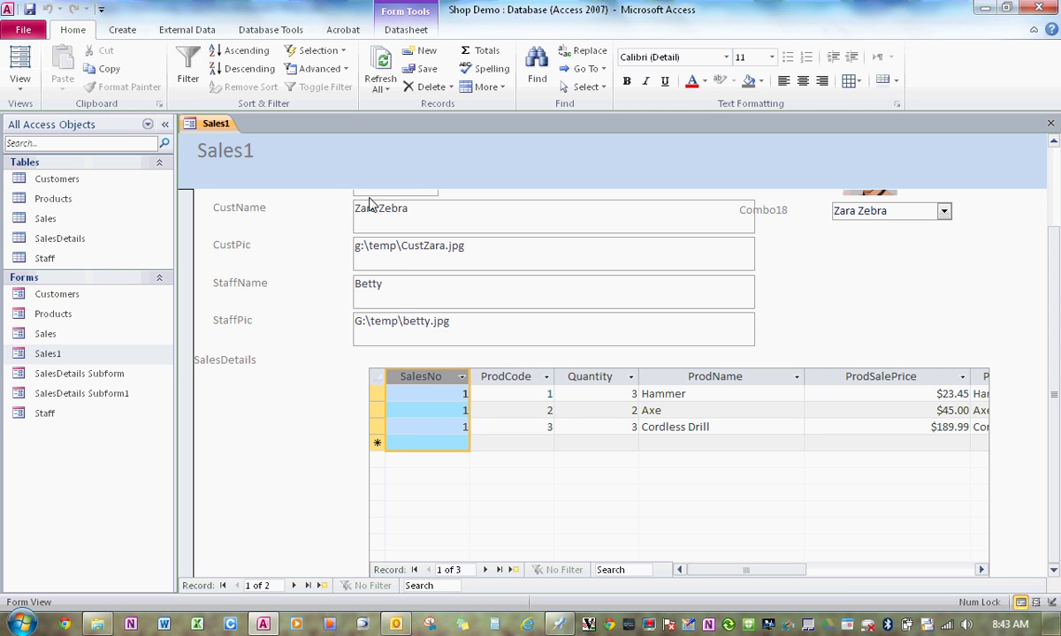
pyautogui.click(314, 320)
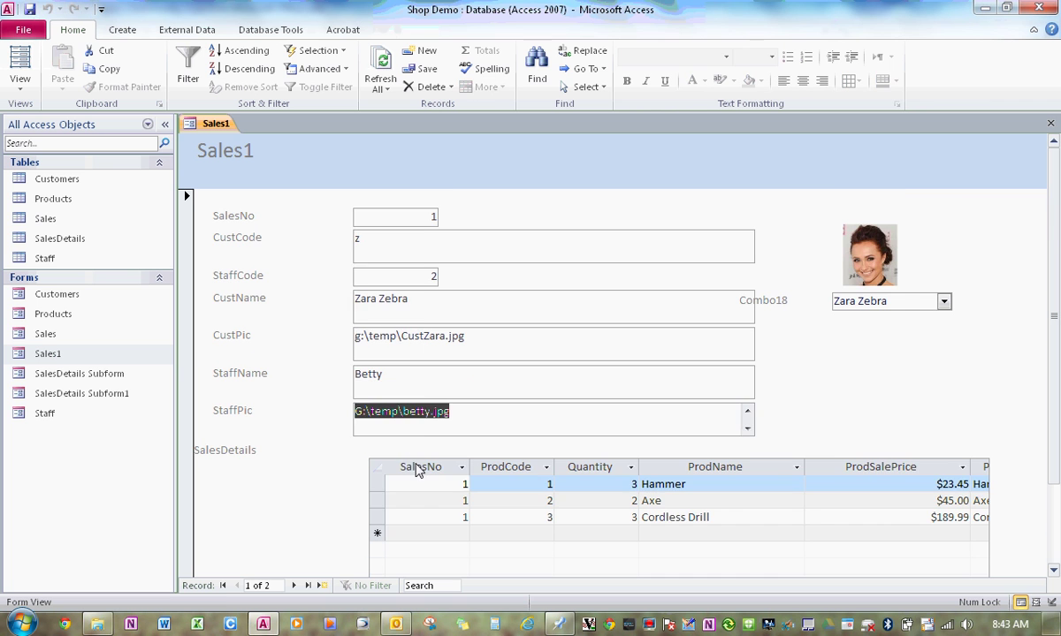
pyautogui.rightClick(422, 467)
pyautogui.click(327, 364)
pyautogui.rightClick(422, 467)
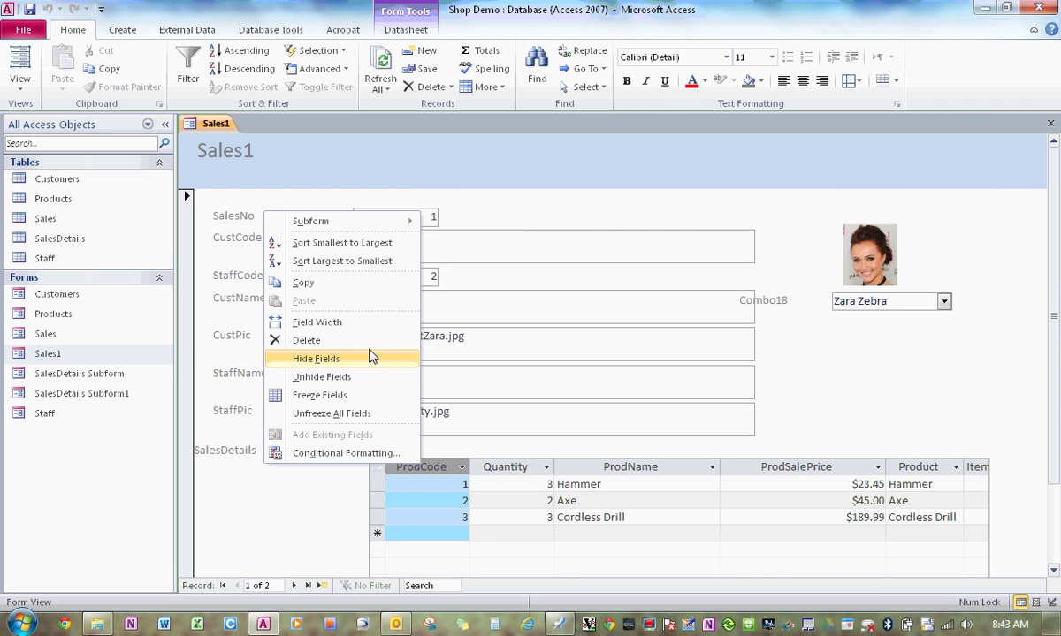
pyautogui.click(346, 362)
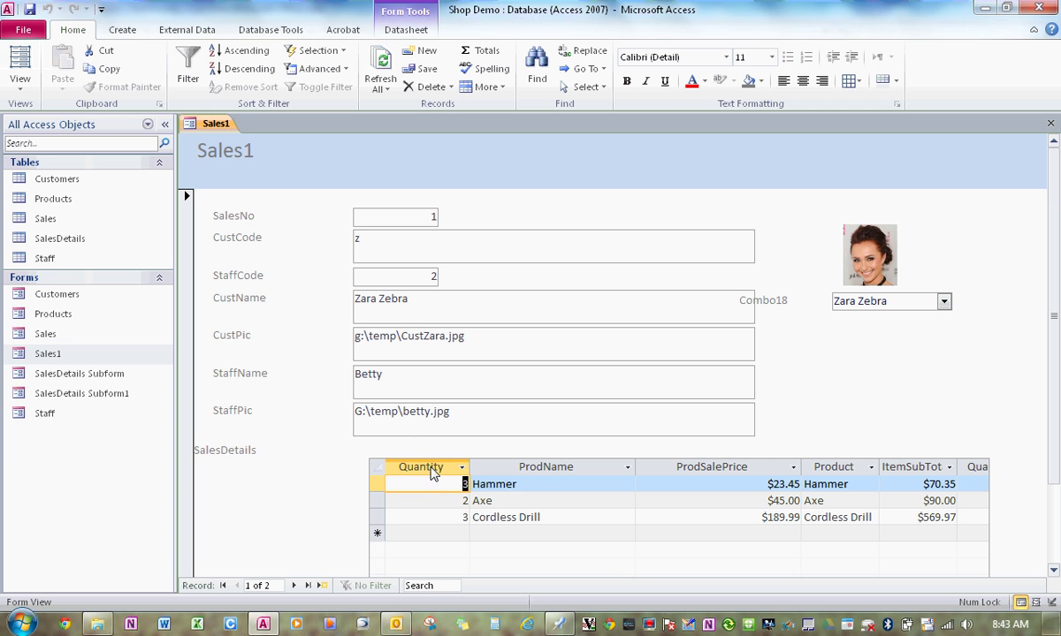
# Hide the subform's first Quantity column, before ProdName, and the ProdName column, keeping the Quantity column at the end
pyautogui.click(451, 500)
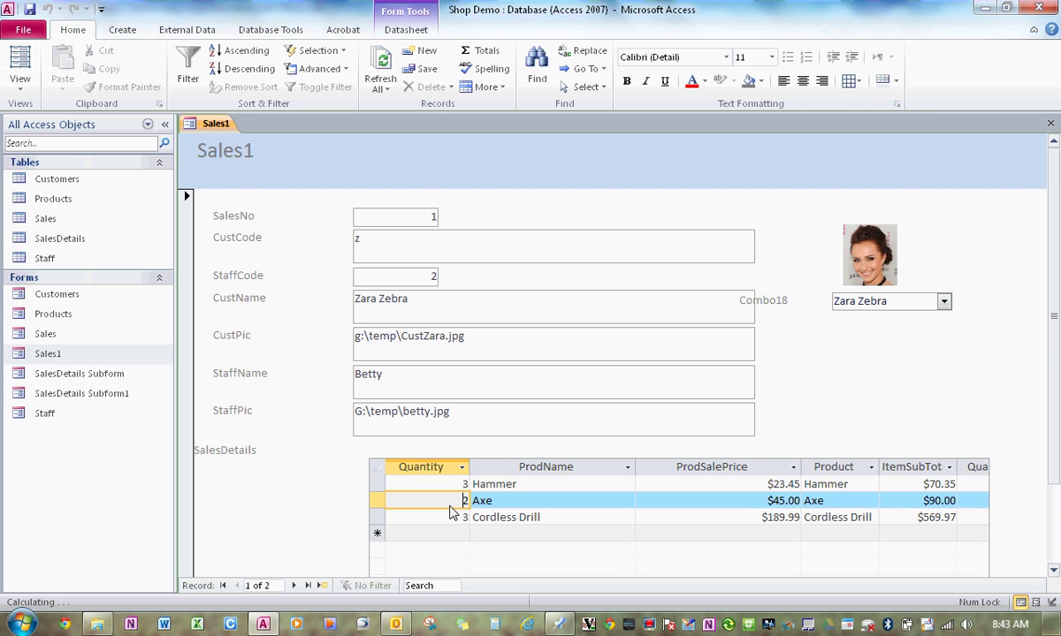
pyautogui.click(449, 518)
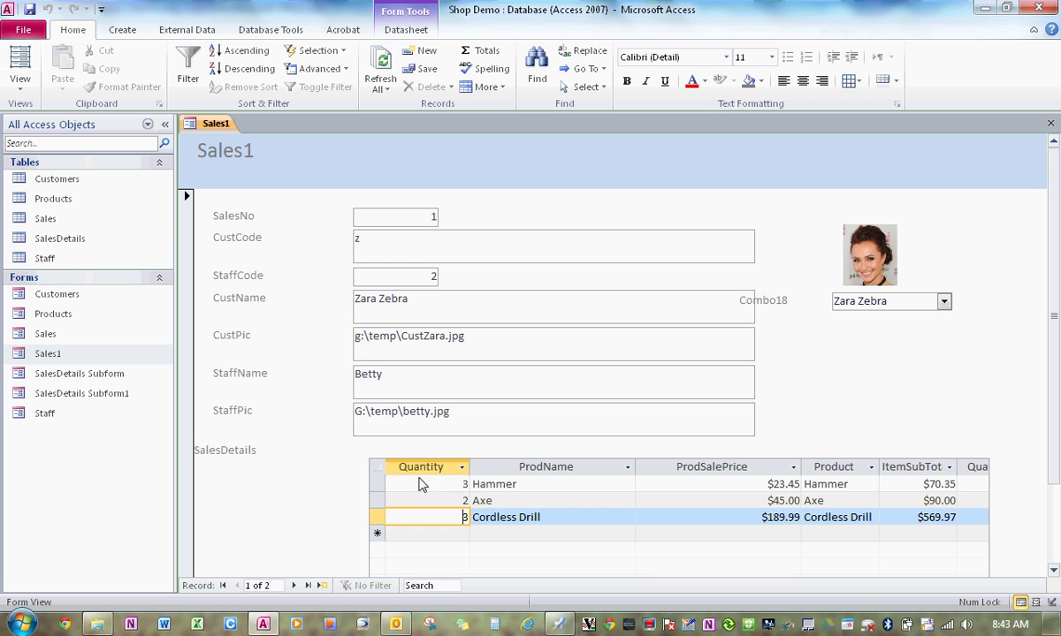
pyautogui.rightClick(428, 469)
pyautogui.click(347, 361)
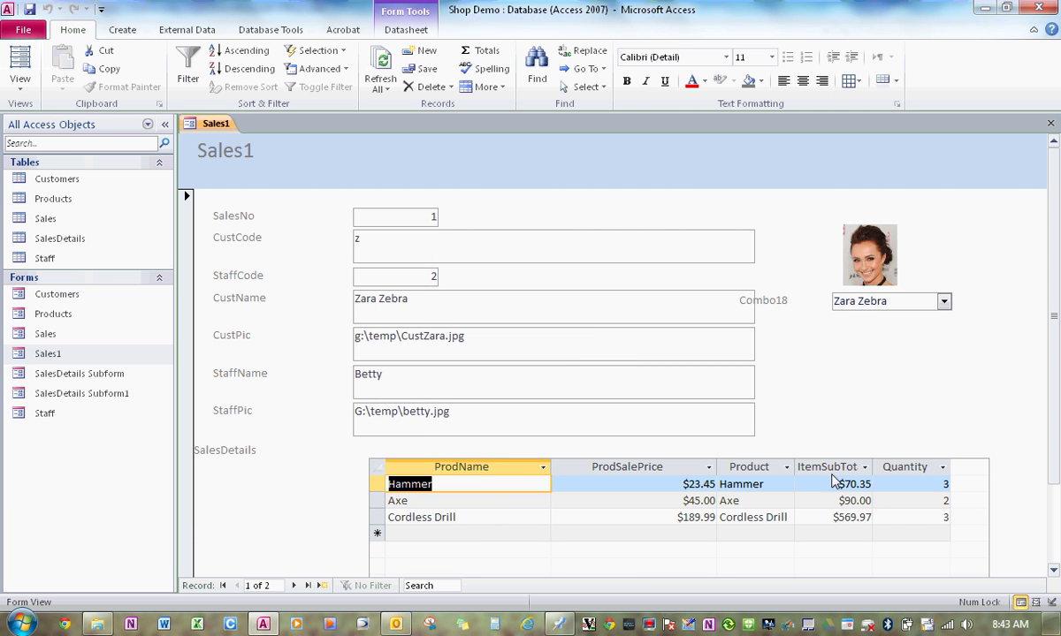
pyautogui.click(463, 467)
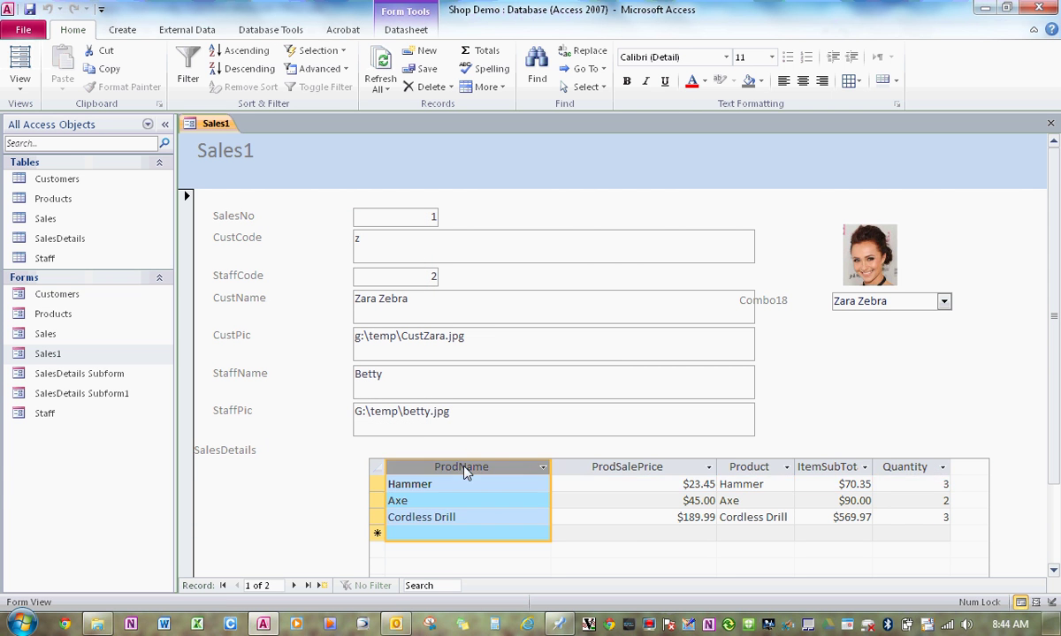
pyautogui.rightClick(463, 468)
pyautogui.click(378, 363)
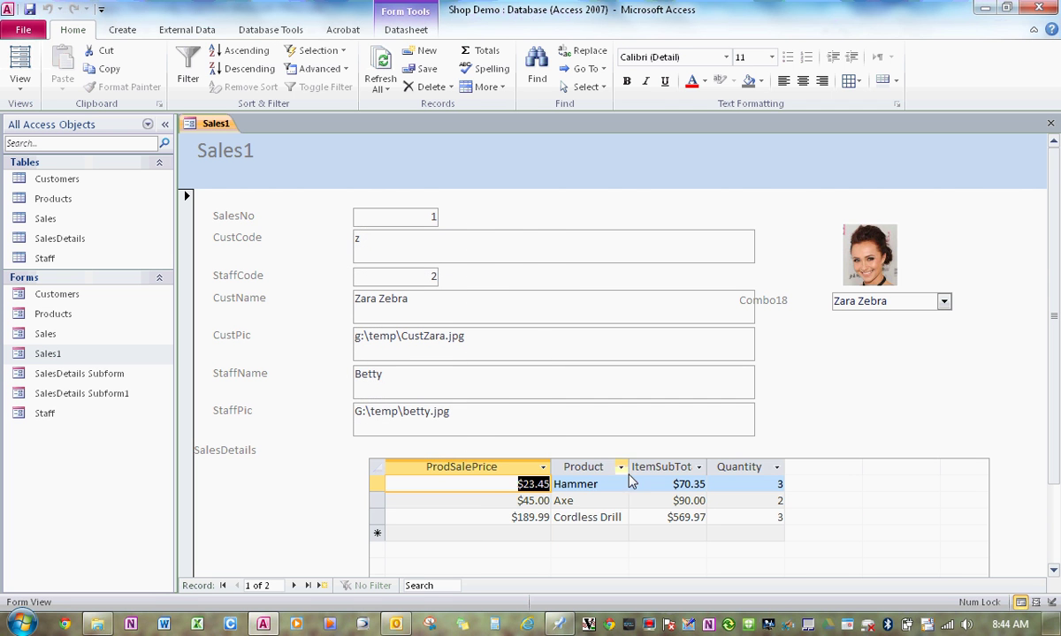
# Move the subform's Product column ahead of ProdSalePrice and narrow the ProdSalePrice column to fit its heading
pyautogui.moveTo(591, 471); pyautogui.dragTo(492, 466)
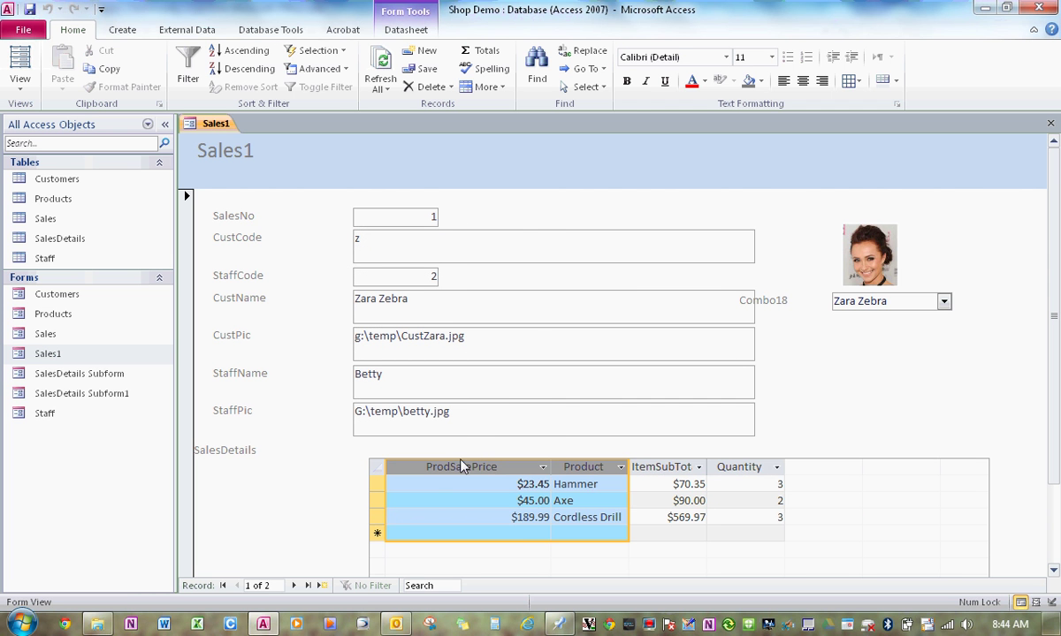
pyautogui.click(584, 471)
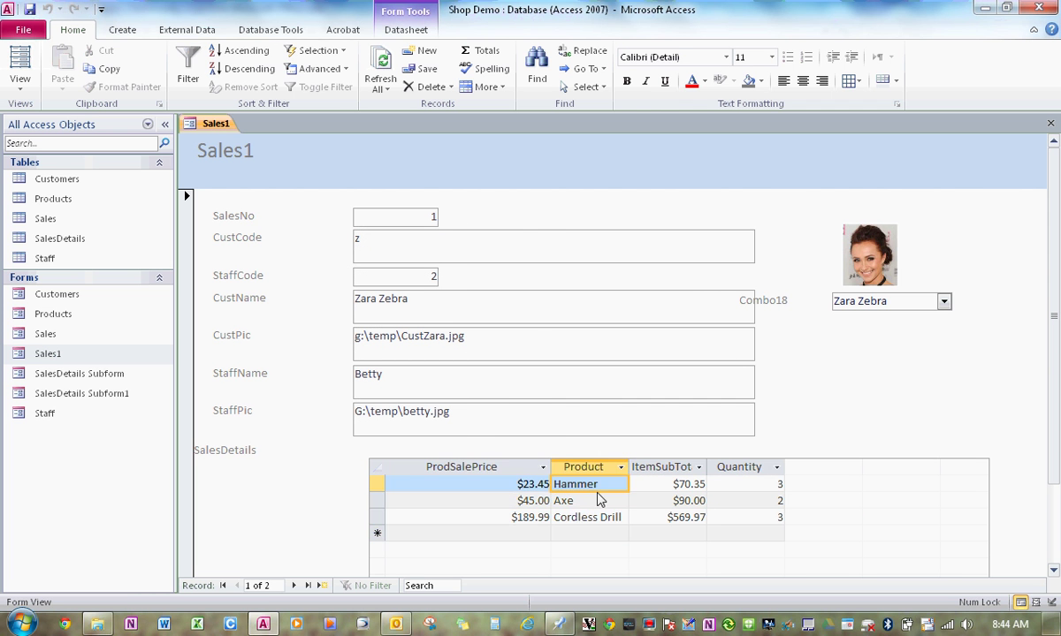
pyautogui.moveTo(597, 474); pyautogui.dragTo(453, 469)
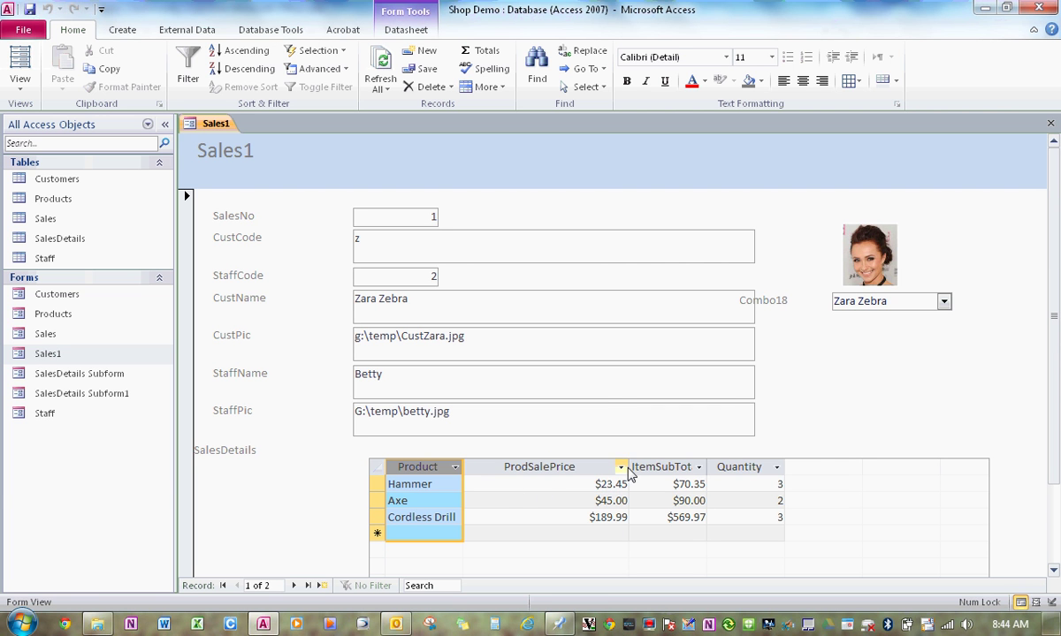
pyautogui.moveTo(629, 472); pyautogui.dragTo(559, 470)
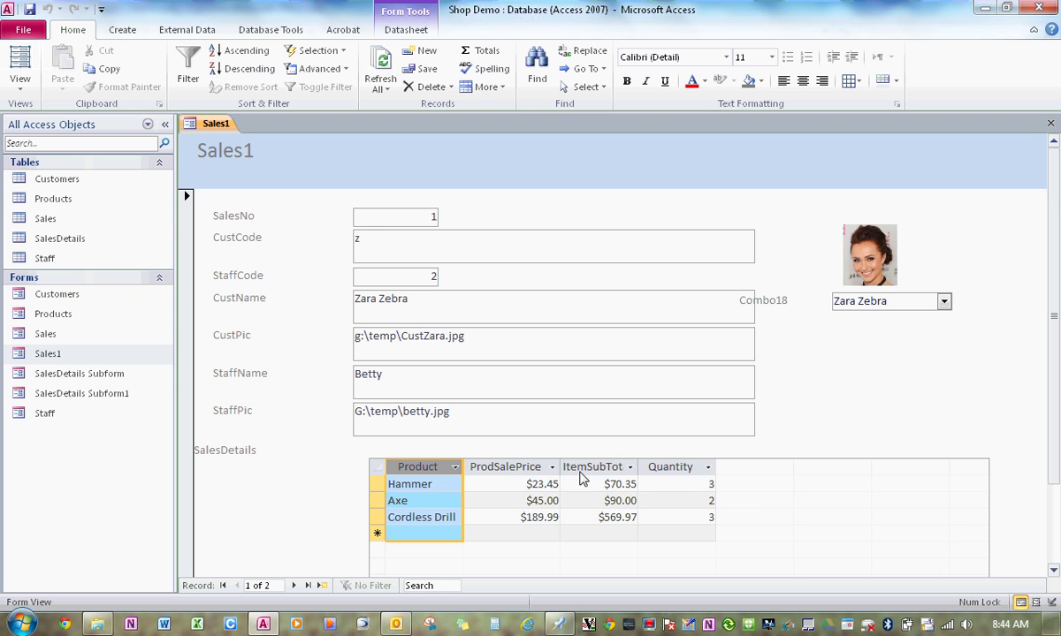
# Move the subform's Quantity column between ProdSalePrice and ItemSubTot
pyautogui.click(682, 466)
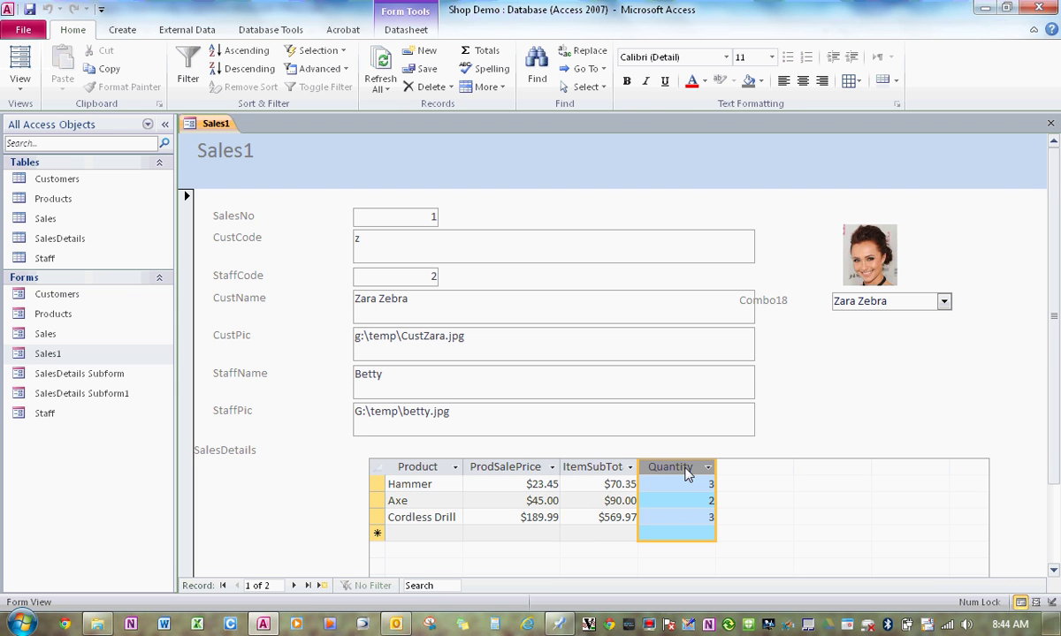
pyautogui.moveTo(682, 466); pyautogui.dragTo(581, 480)
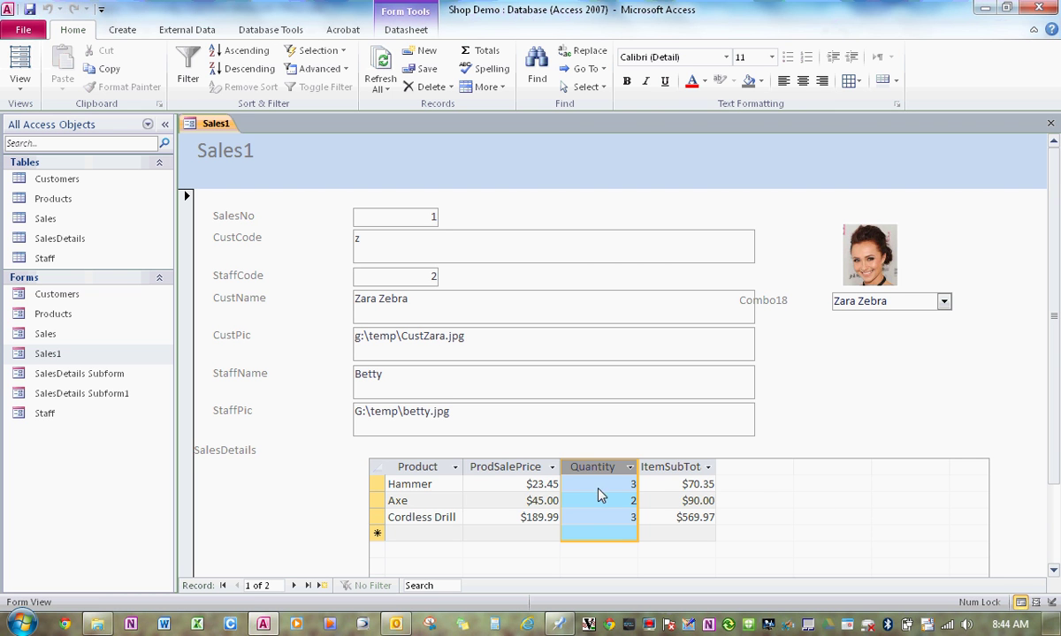
pyautogui.click(445, 491)
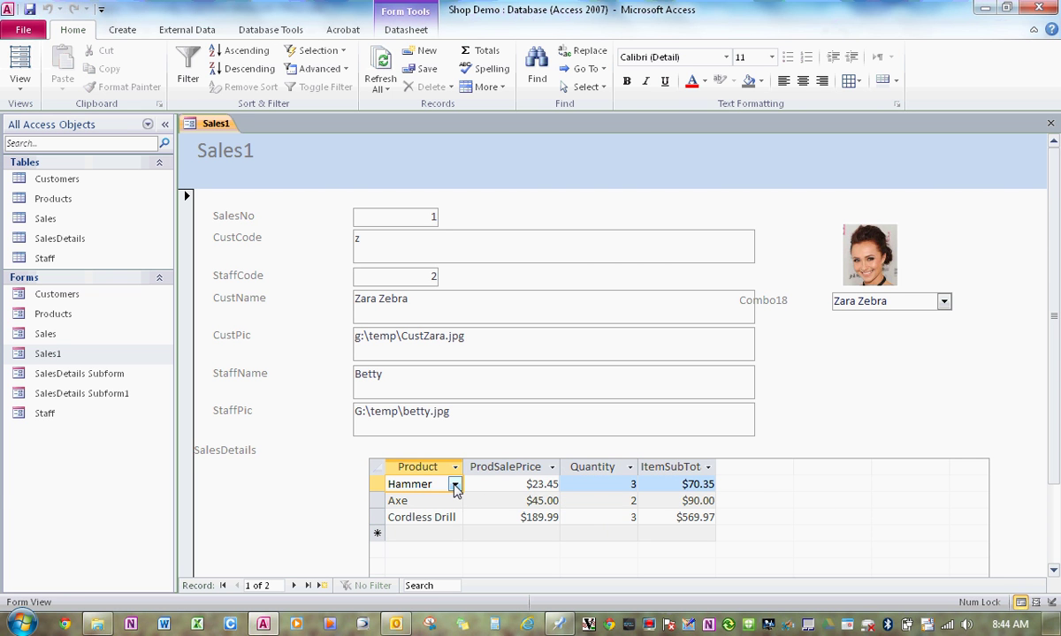
# Start a new sales record in the Sales1 form and set its SalesNo to 3
pyautogui.click(322, 586)
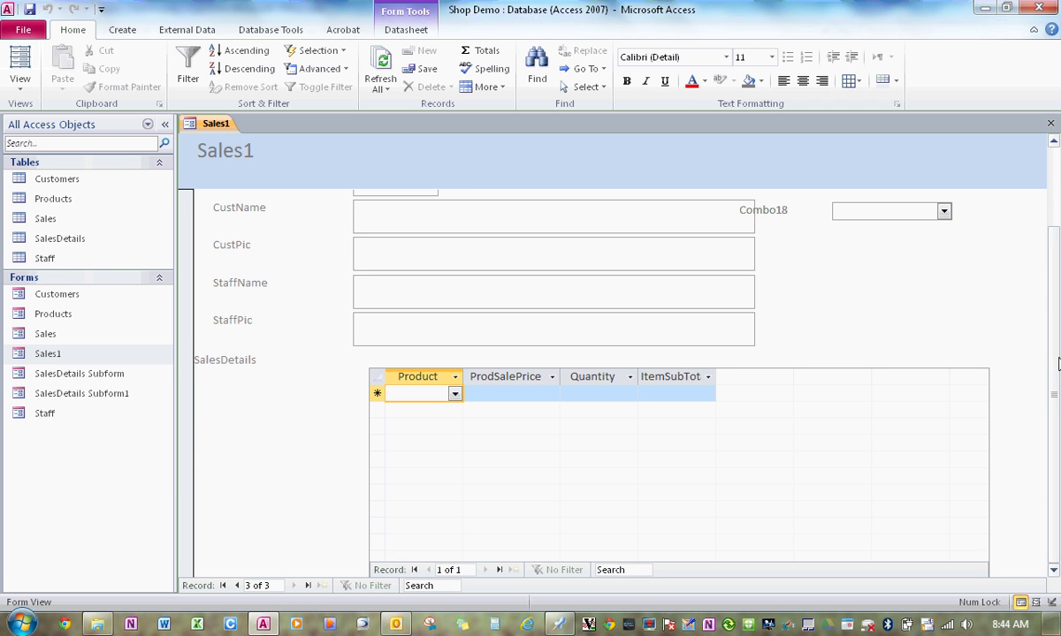
pyautogui.scroll(2, 990, 334)
pyautogui.click(398, 224)
pyautogui.write('3')
pyautogui.press('Tab')
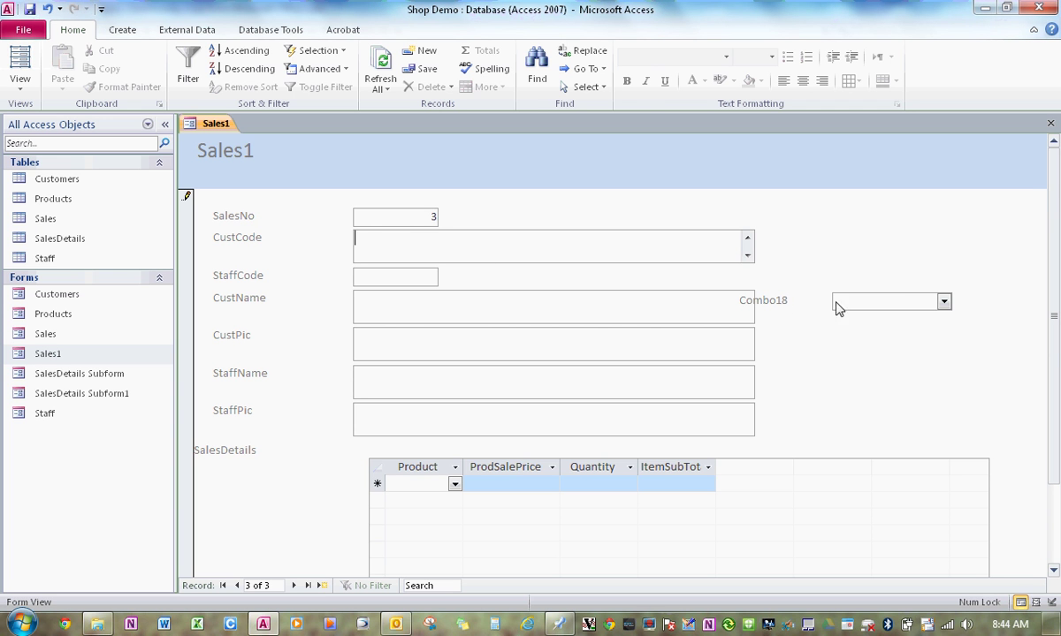
# Choose the last listed customer for the new sale in the customer combo box and set StaffCode to 2
pyautogui.click(943, 301)
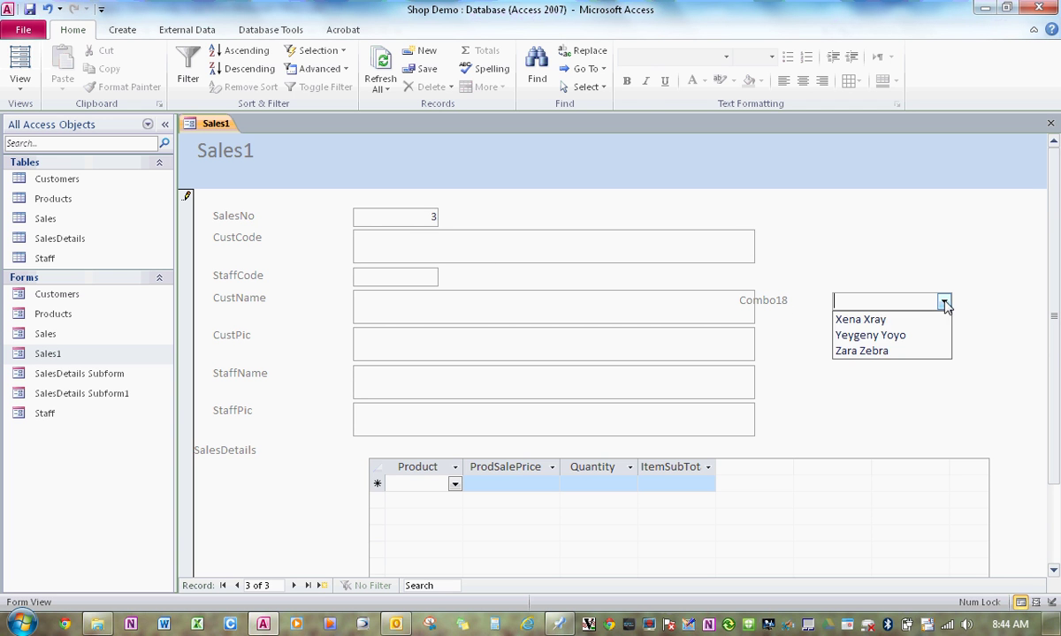
pyautogui.click(888, 351)
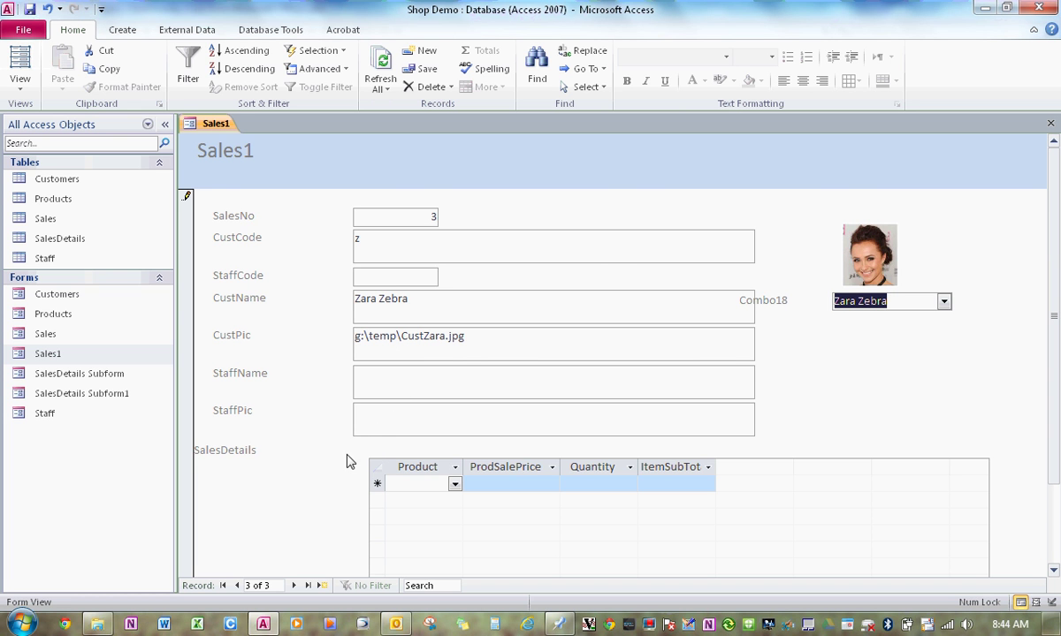
pyautogui.click(389, 281)
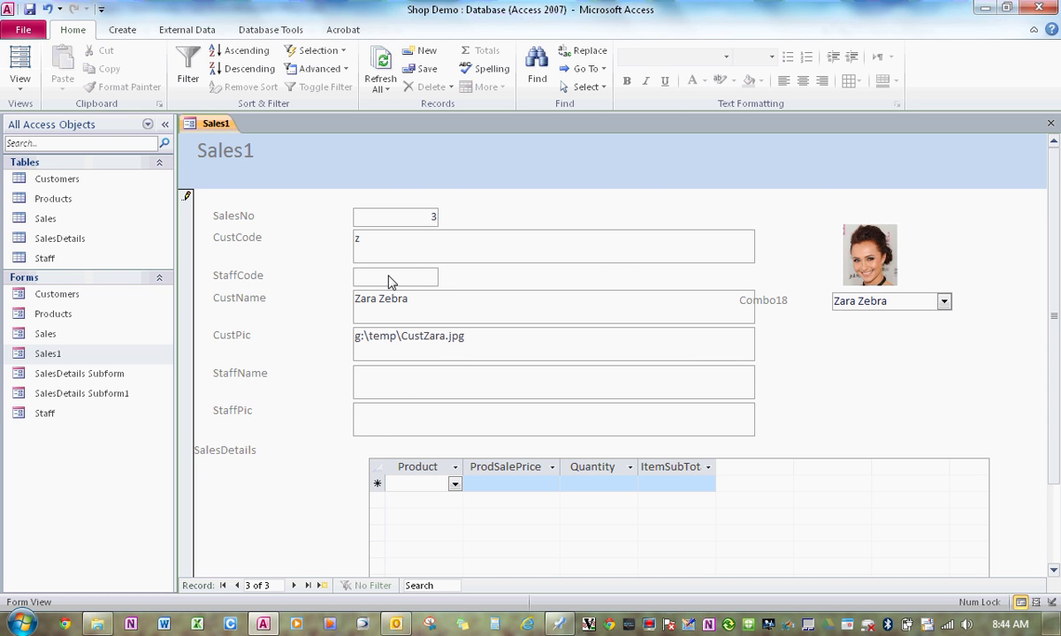
pyautogui.press('Tab')
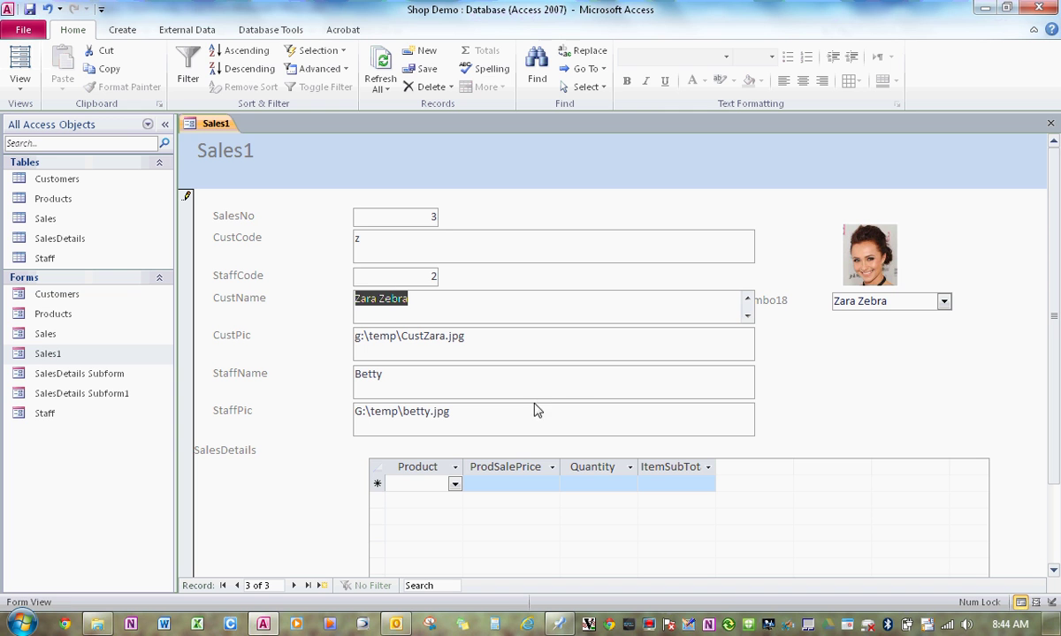